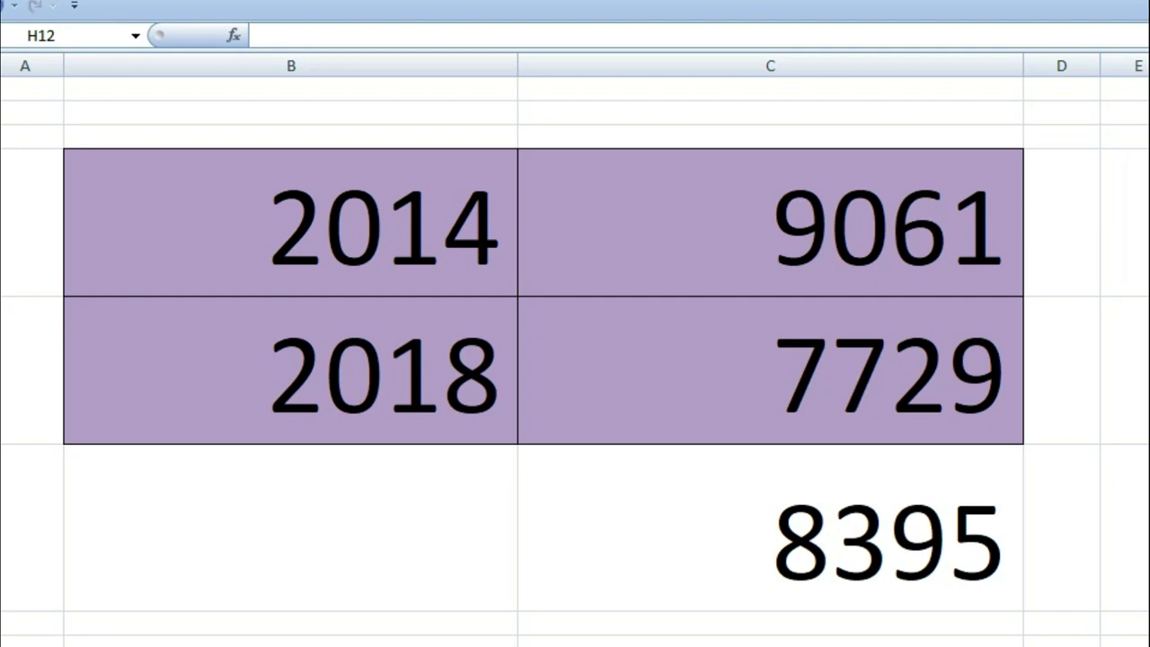
Examine the 2014 and 2018 figures in B4:C5 and the average formula for them in C6.
left_click(382, 263)
left_click(788, 278)
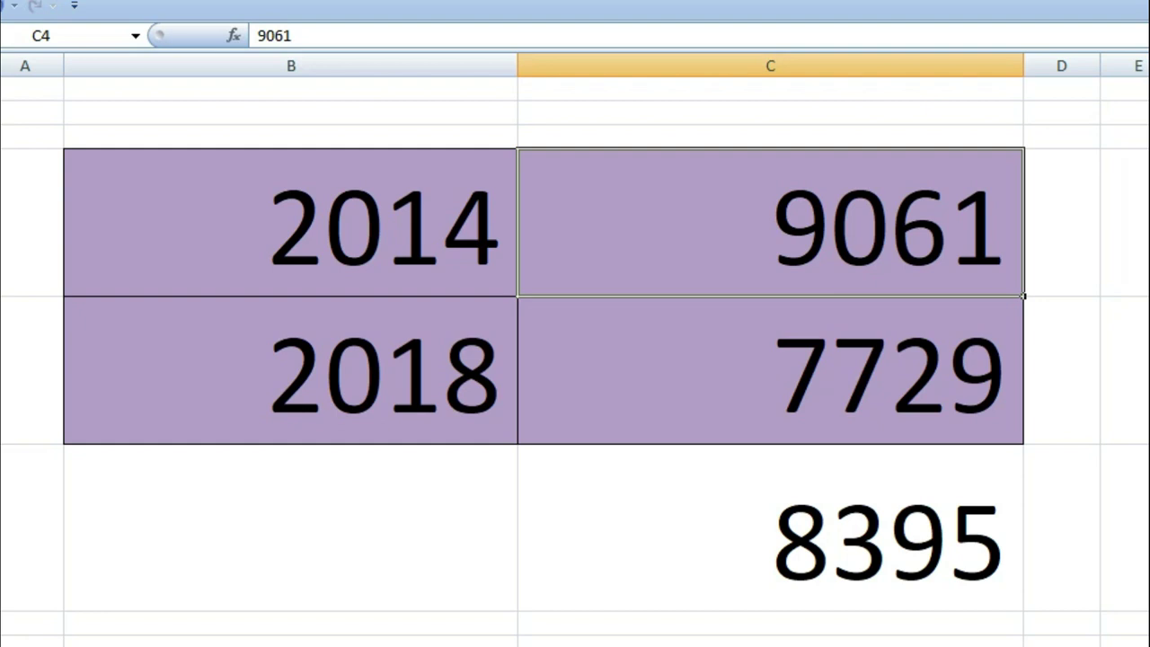
left_click(771, 369)
left_click(291, 369)
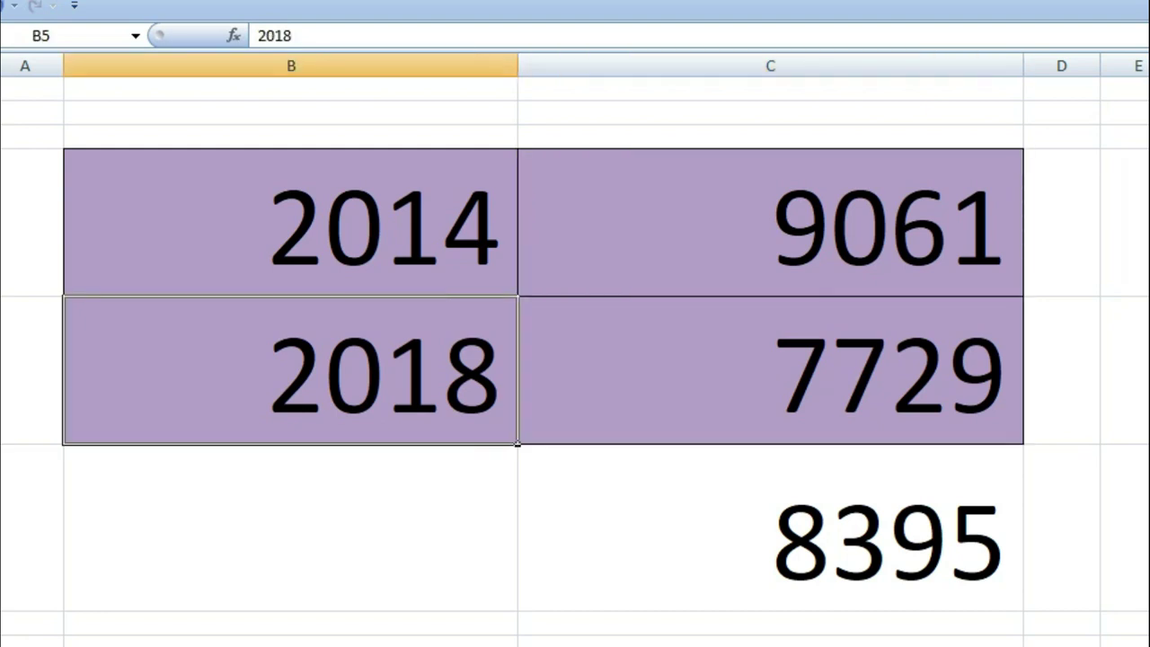
left_click(771, 369)
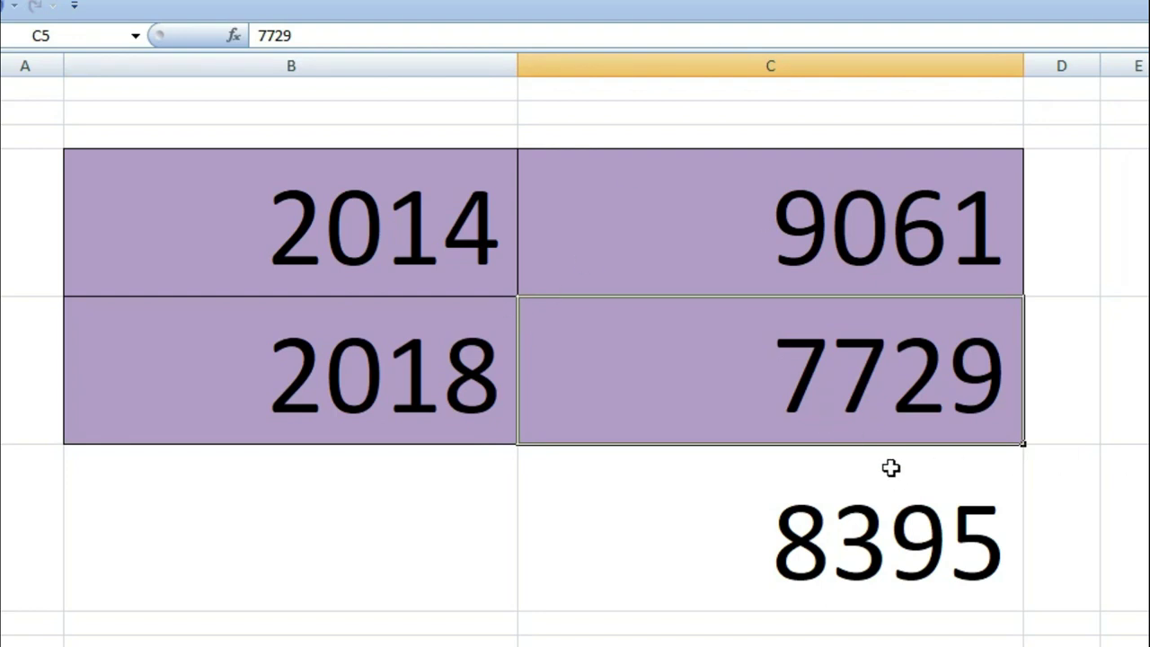
left_click_drag(803, 193, 816, 382)
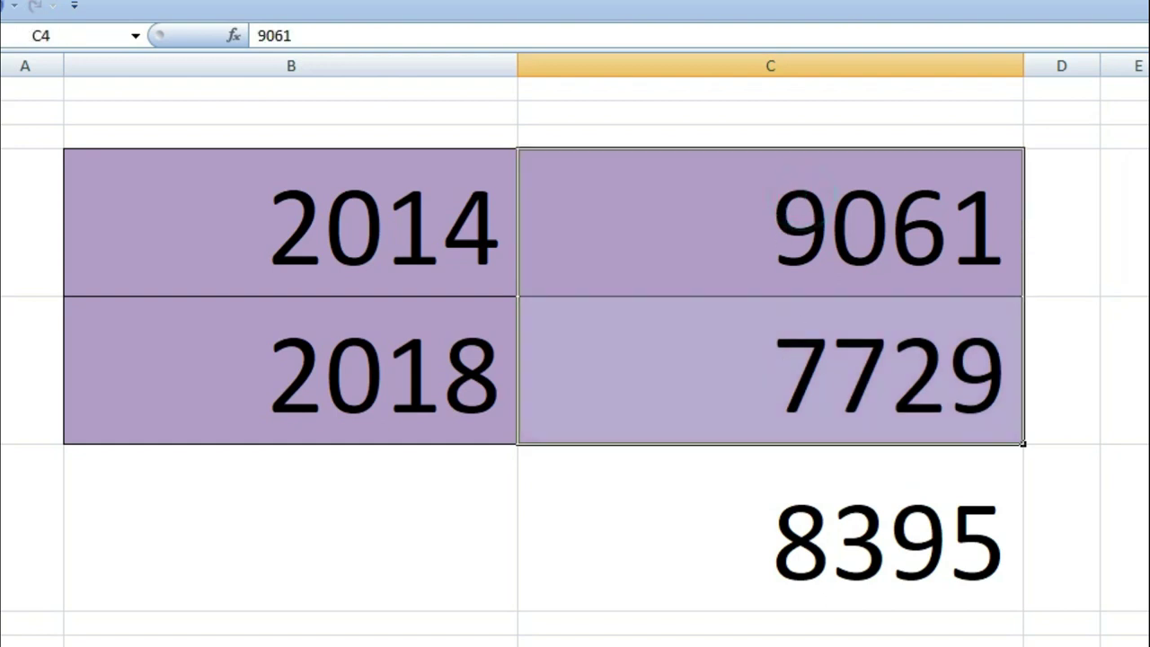
scroll(816, 382, "down", 1)
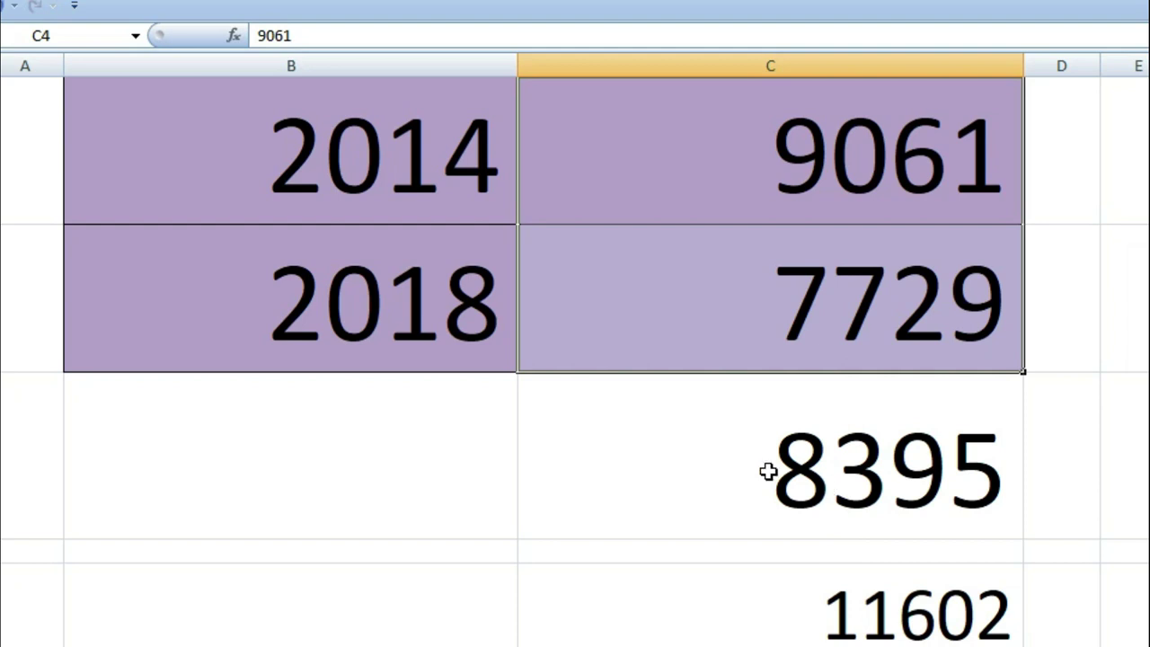
left_click(729, 465)
left_click(402, 469)
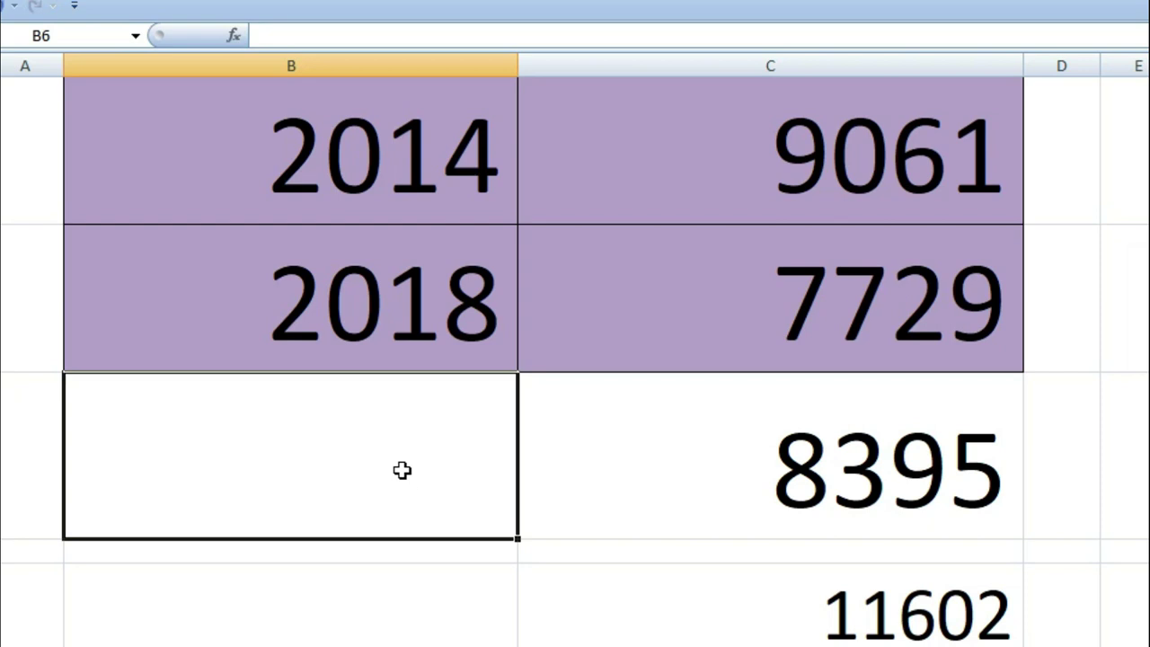
left_click_drag(734, 157, 719, 299)
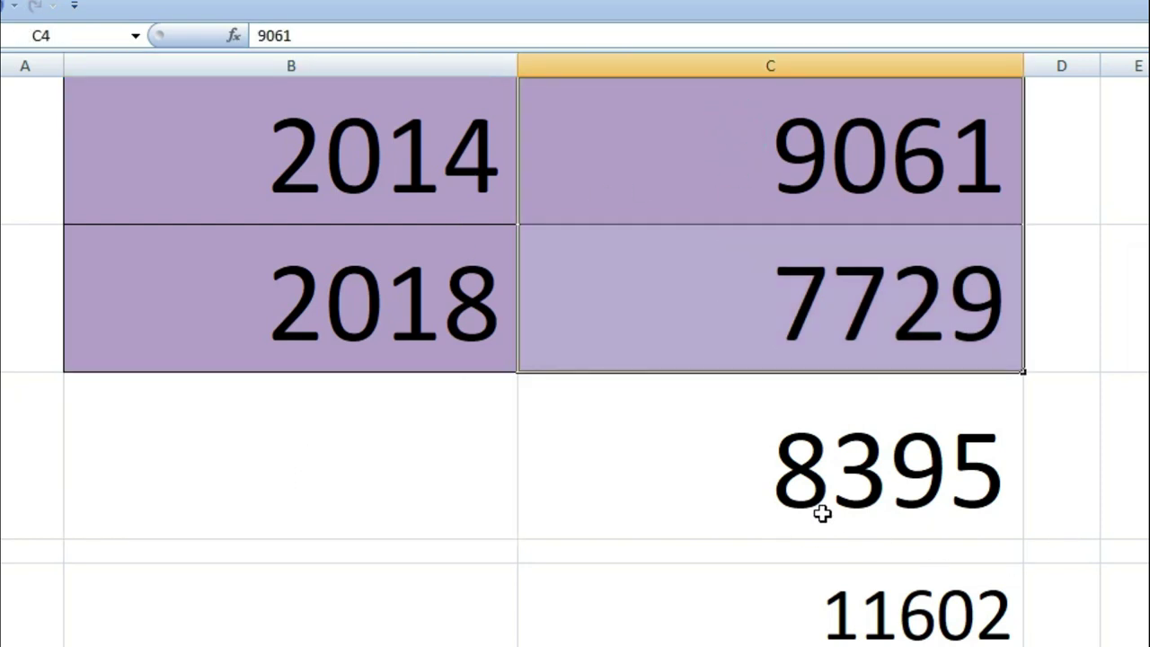
left_click(770, 480)
left_click(422, 466)
left_click(764, 459)
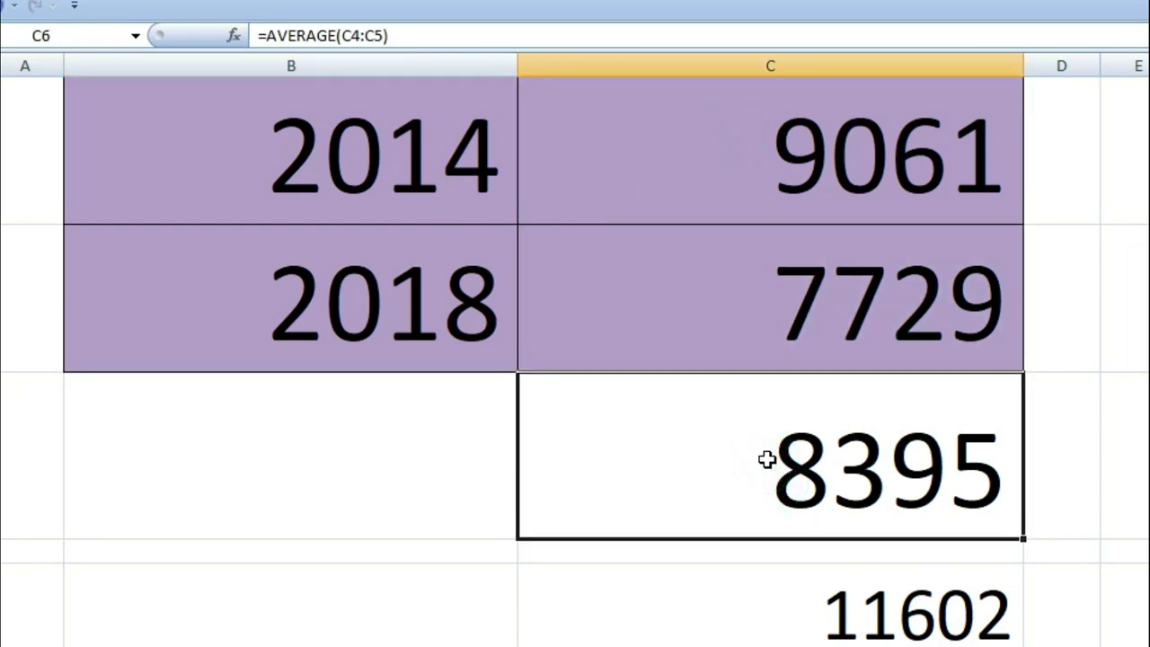
scroll(925, 400, "down", 1)
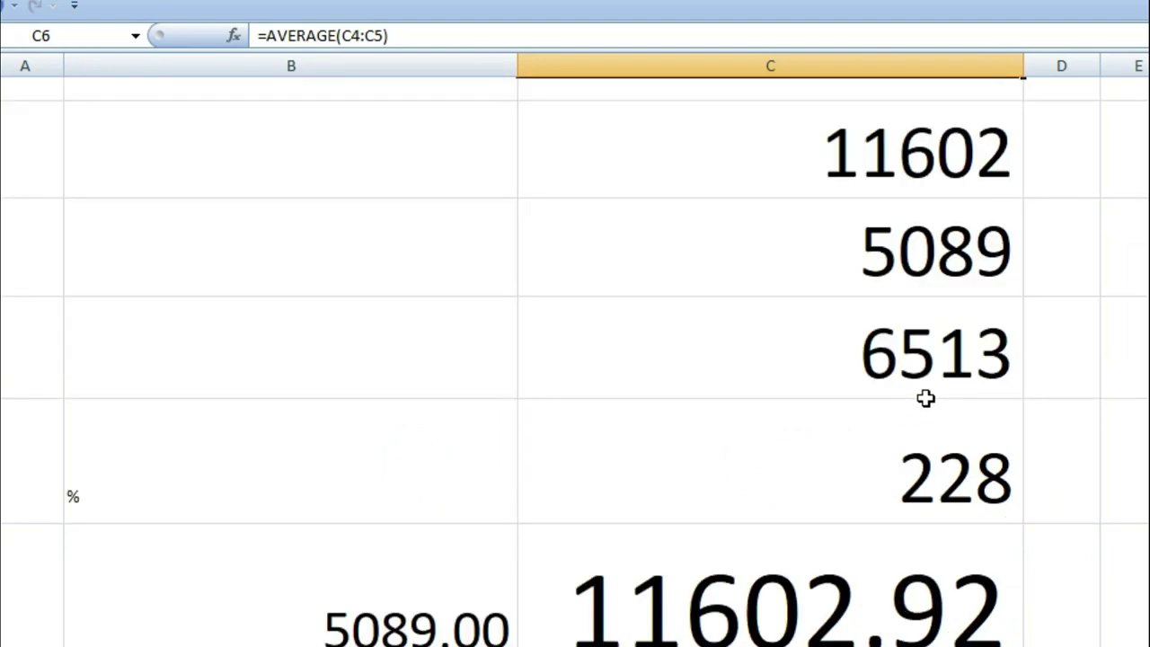
scroll(941, 401, "up", 2)
scroll(943, 400, "down", 1)
left_click(591, 462)
key("Right")
key("Right")
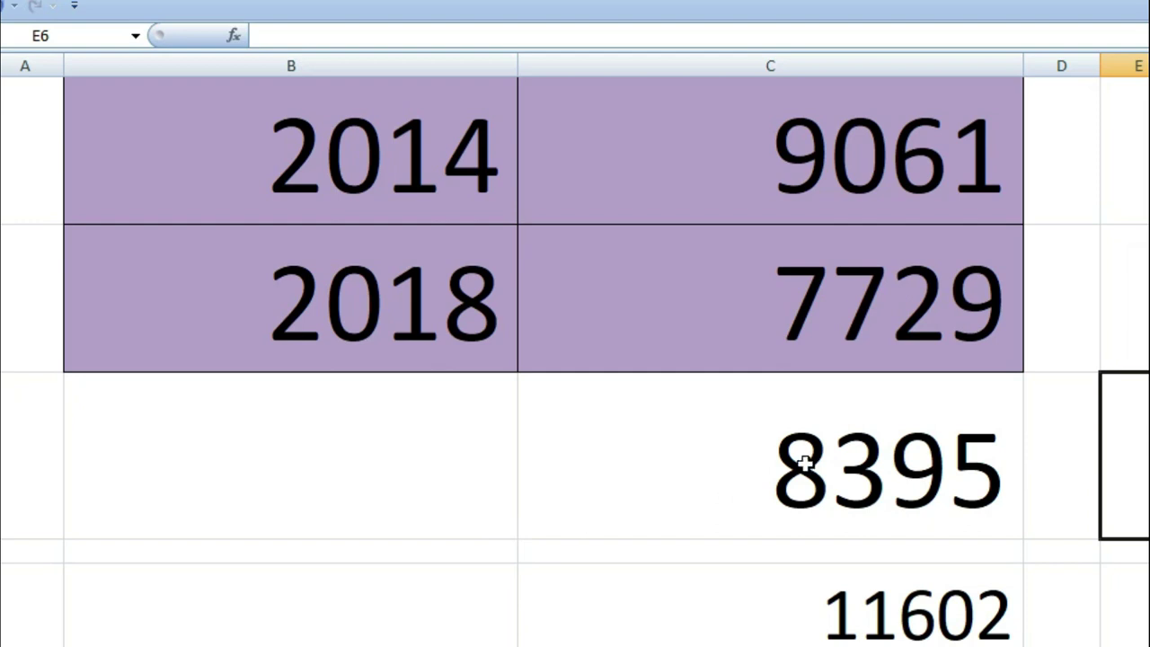
Examine the figures in C8:C11 and the percentage calculation in C12 with its base amount in B12.
scroll(815, 435, "down", 1)
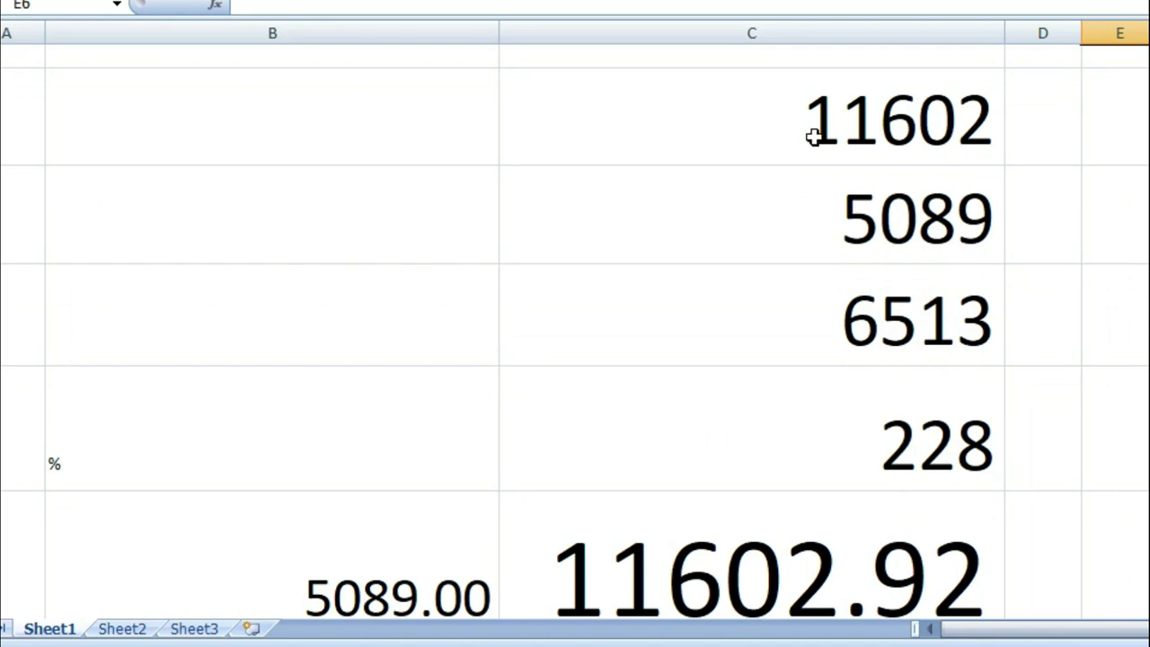
left_click(789, 206)
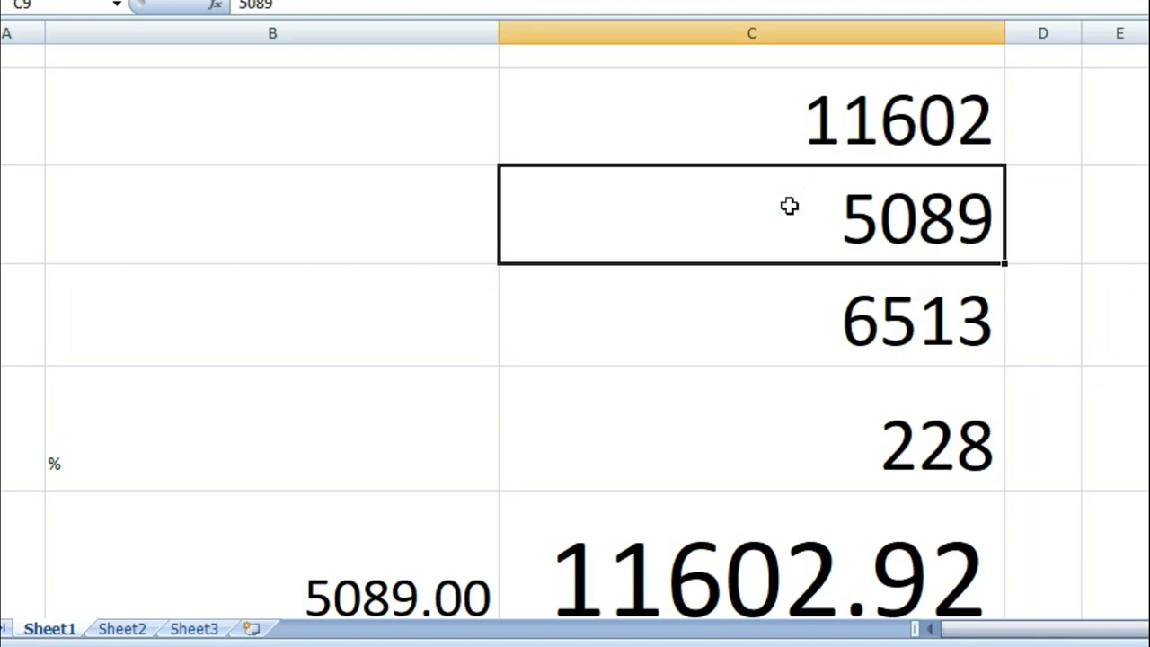
key("Up")
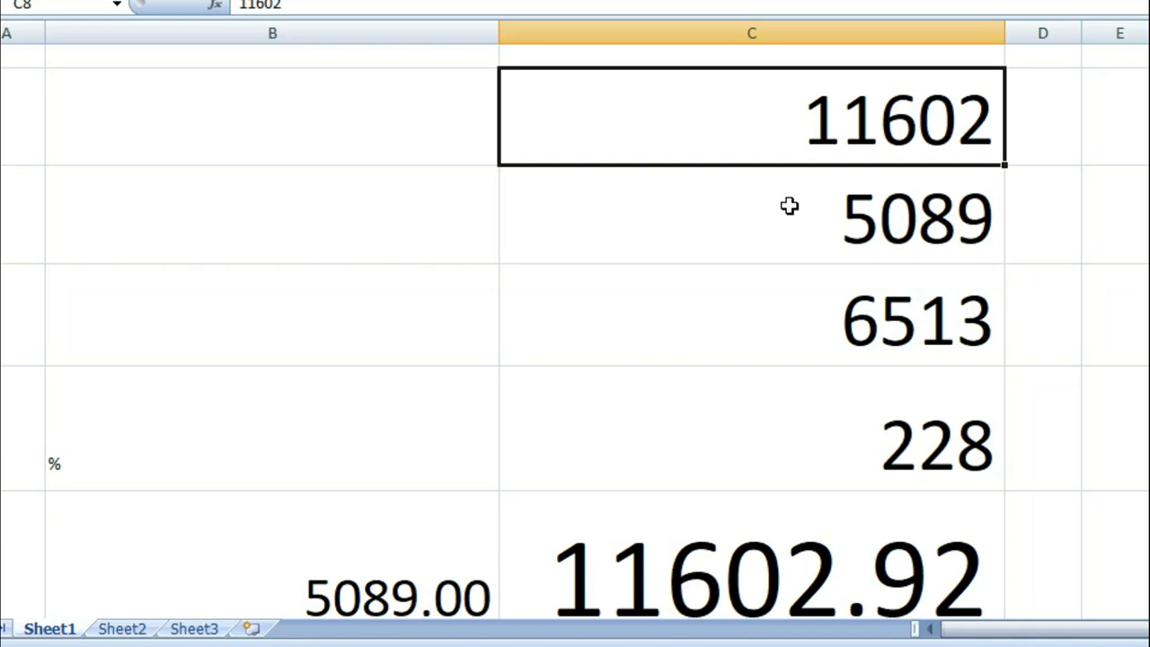
key("Down")
key("Down")
key("Down")
key("Down")
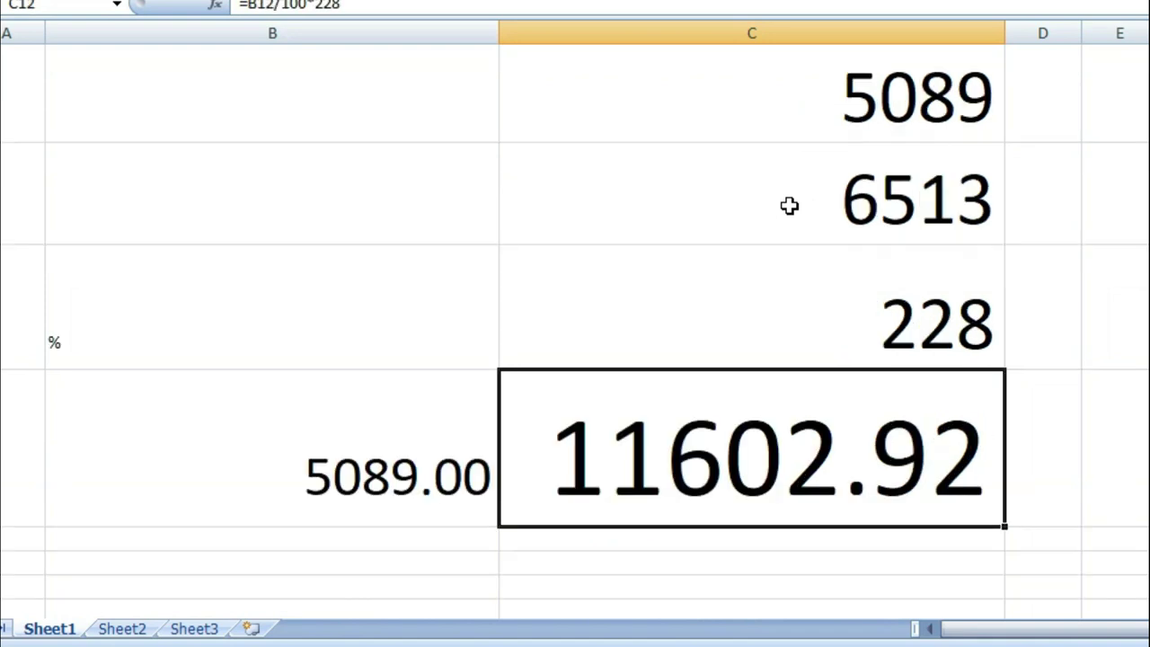
key("Left")
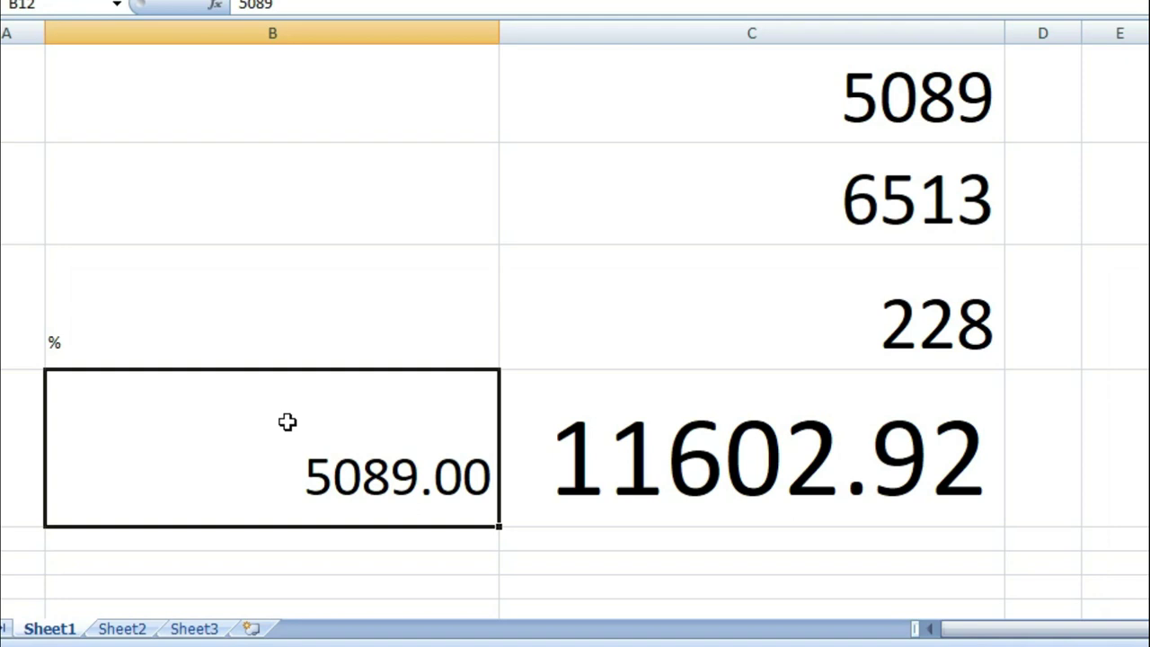
key("F2")
key("Escape")
key("Right")
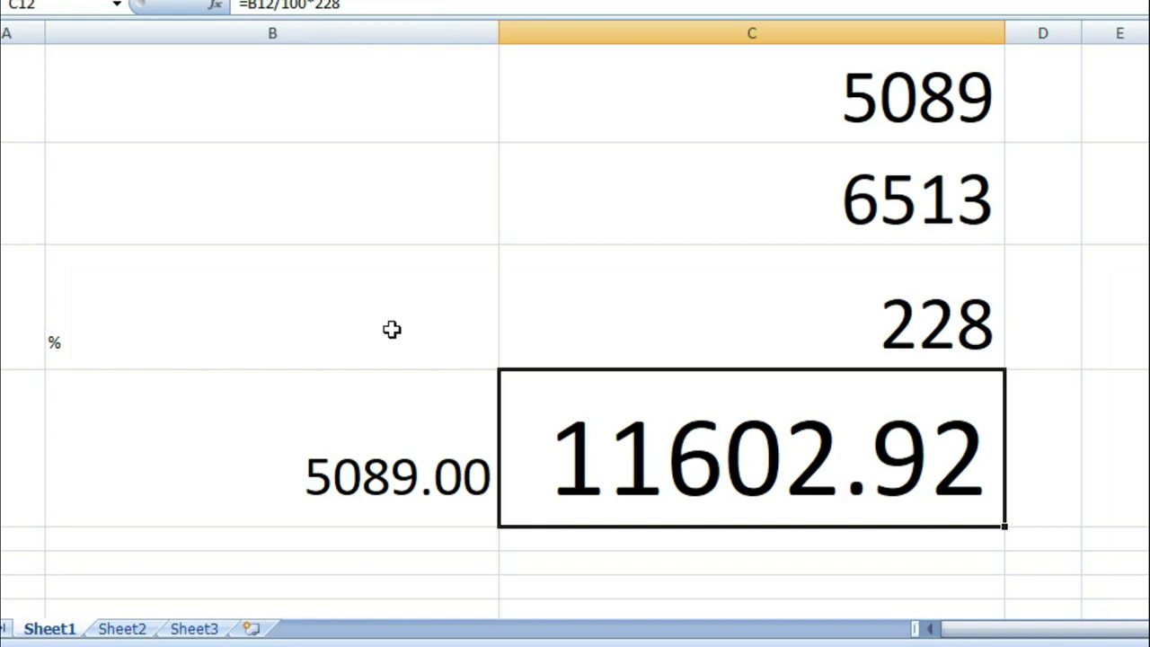
Set the base amount in B12 to 6100 and select the recalculated amount in C12.
left_click(317, 471)
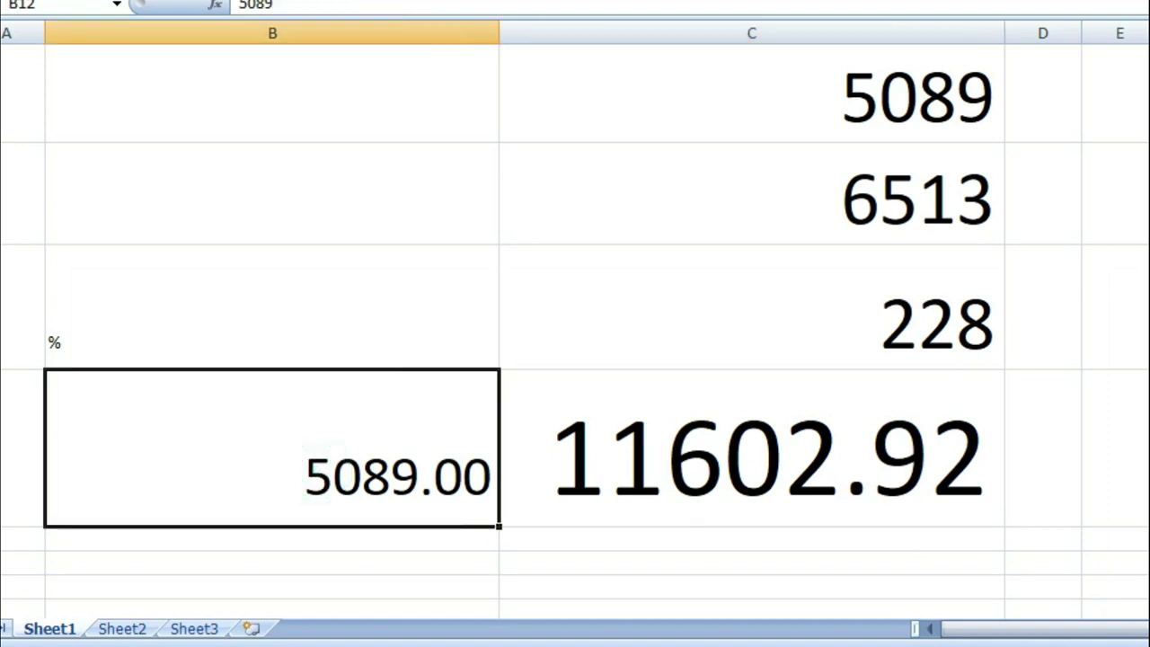
type("6100")
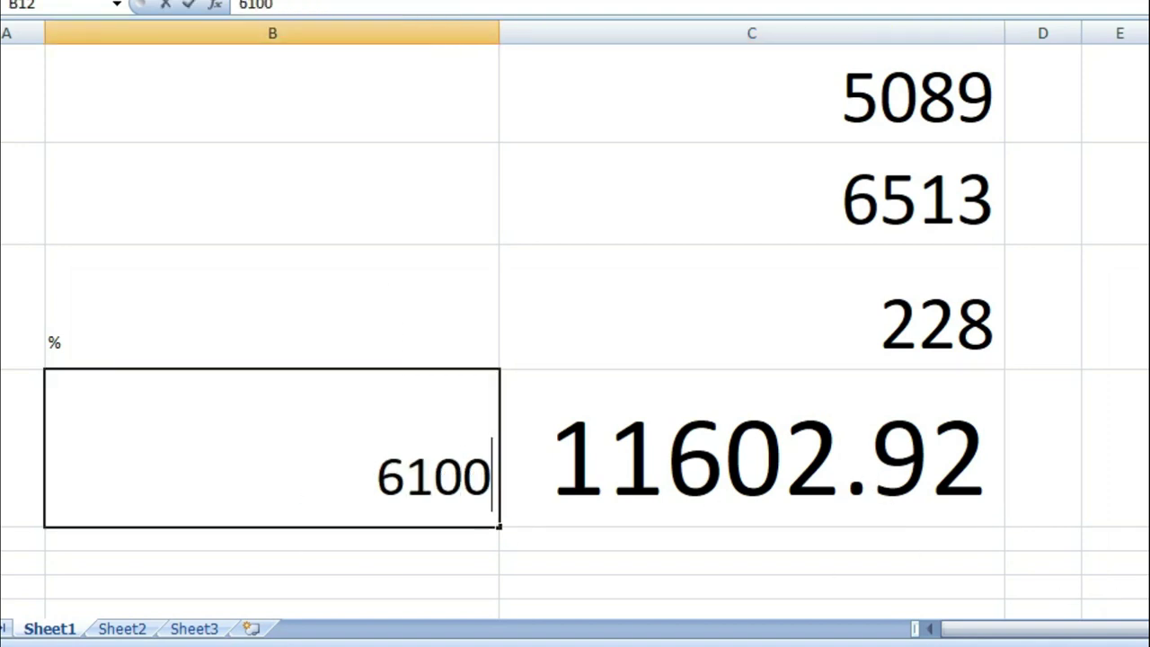
key("Return")
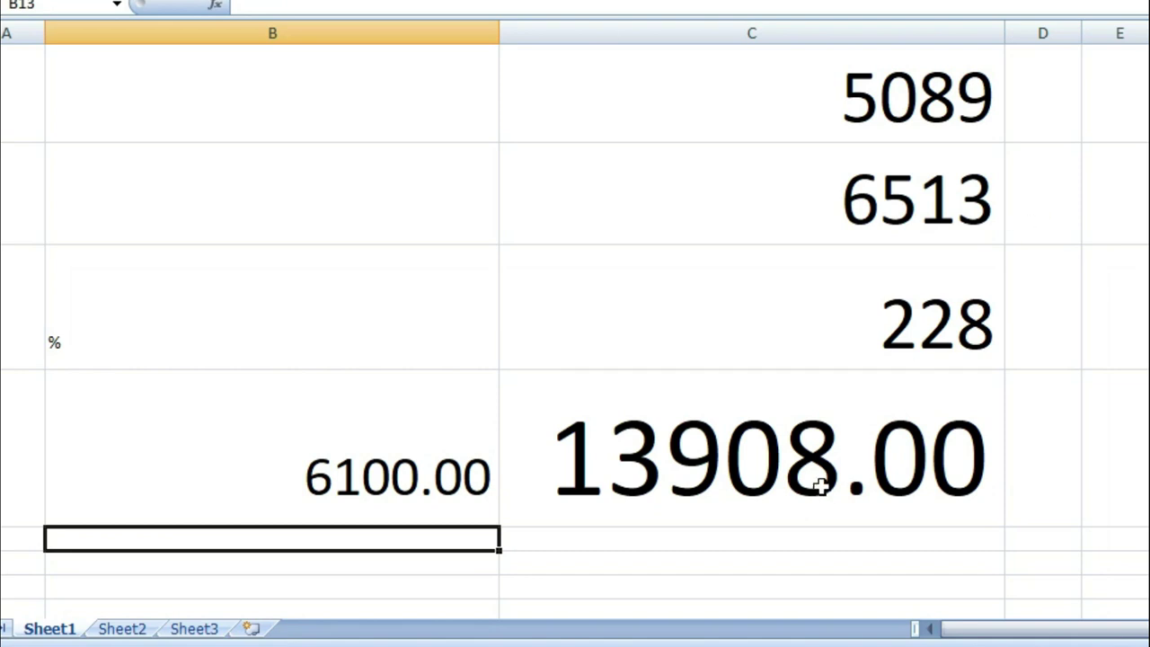
left_click(830, 433)
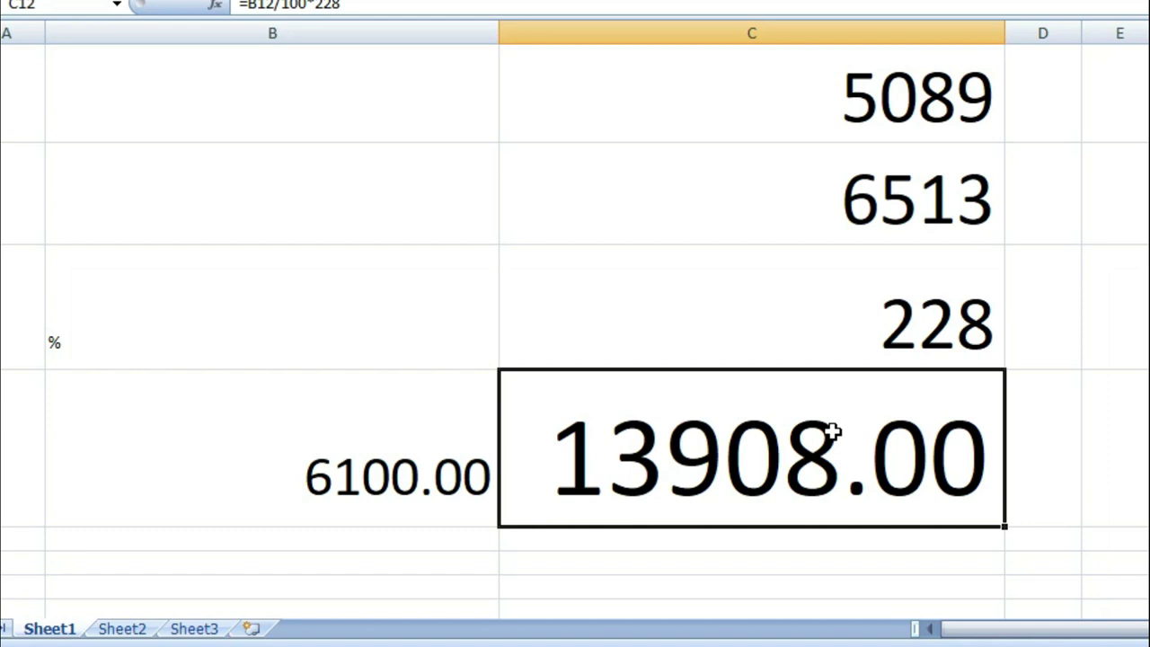
Review the average in C6 against the percentage-based amount in C12.
scroll(887, 442, "down", 1)
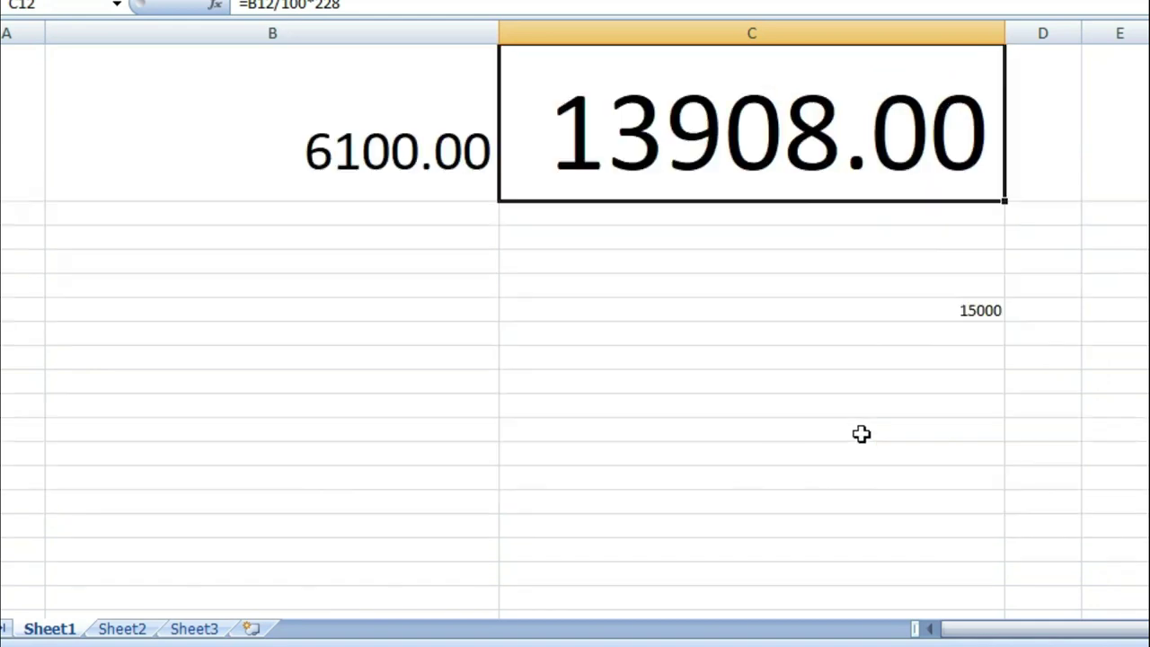
scroll(527, 470, "up", 3)
scroll(804, 437, "down", 2)
scroll(720, 517, "up", 2)
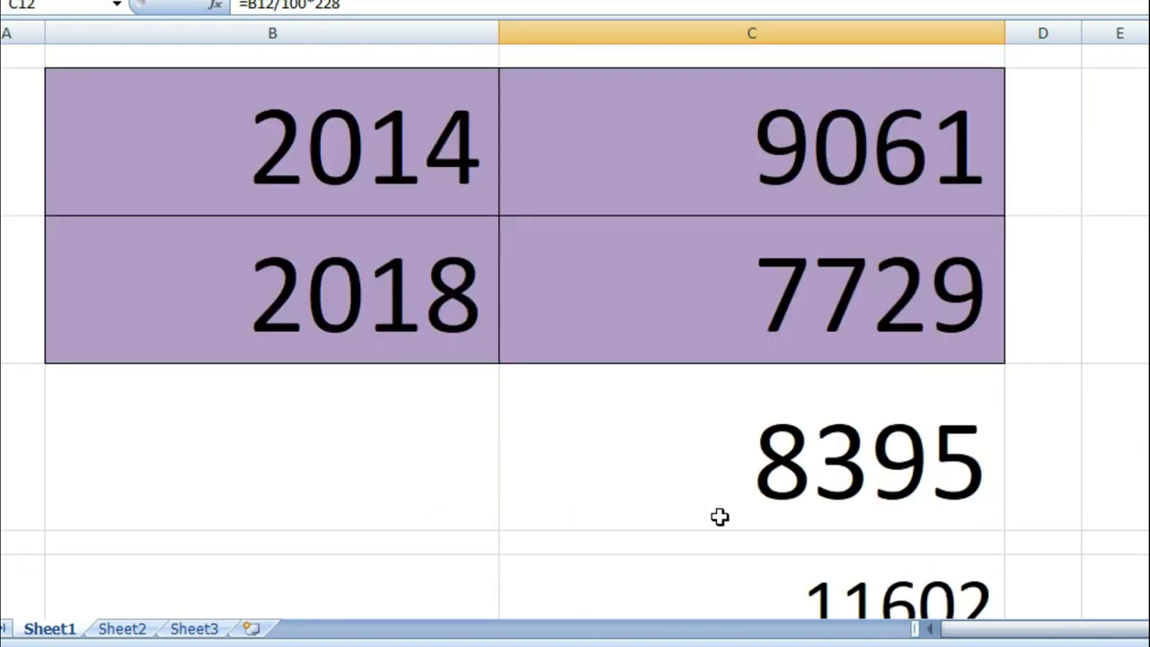
left_click(721, 460)
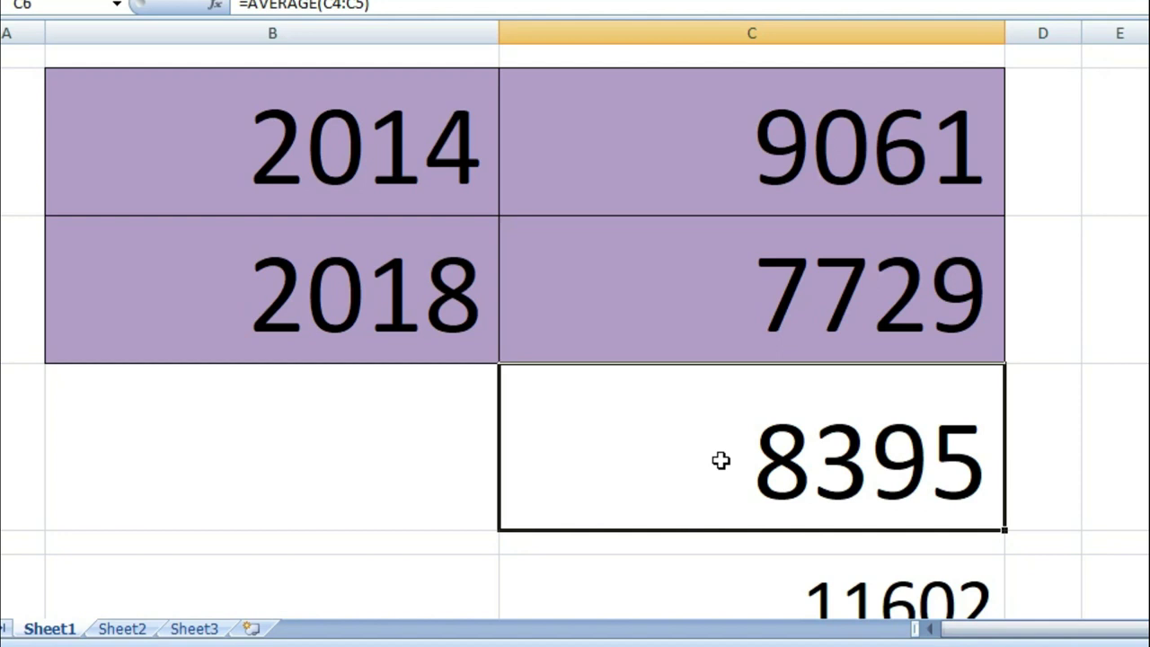
scroll(773, 468, "down", 5)
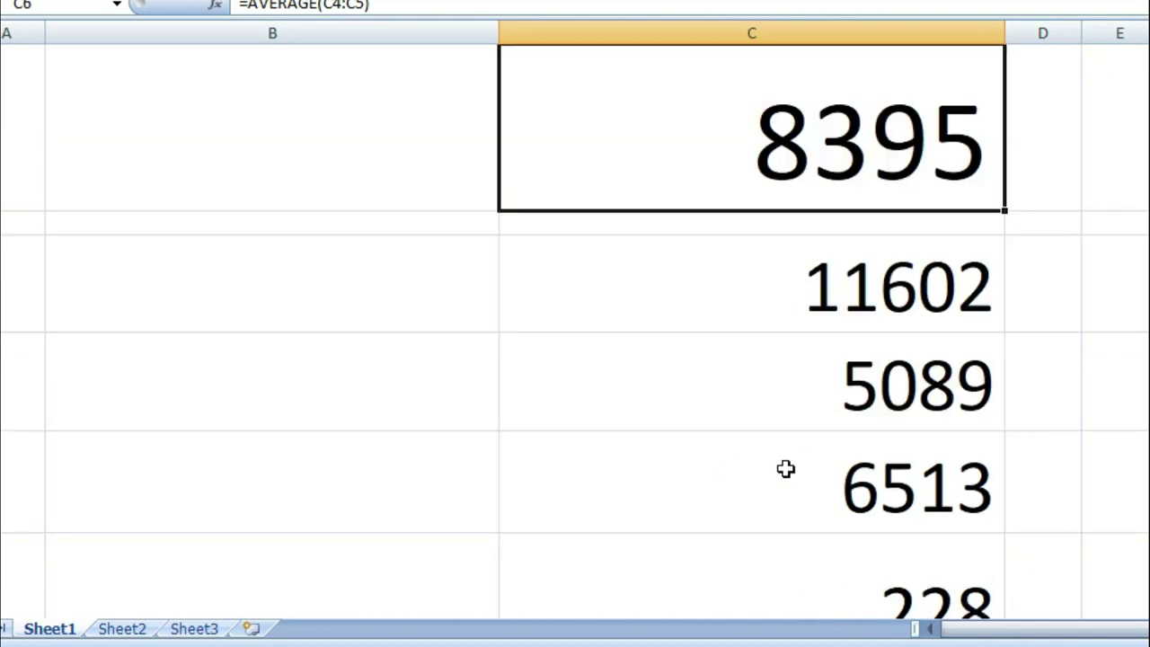
scroll(769, 477, "up", 1)
left_click(762, 452)
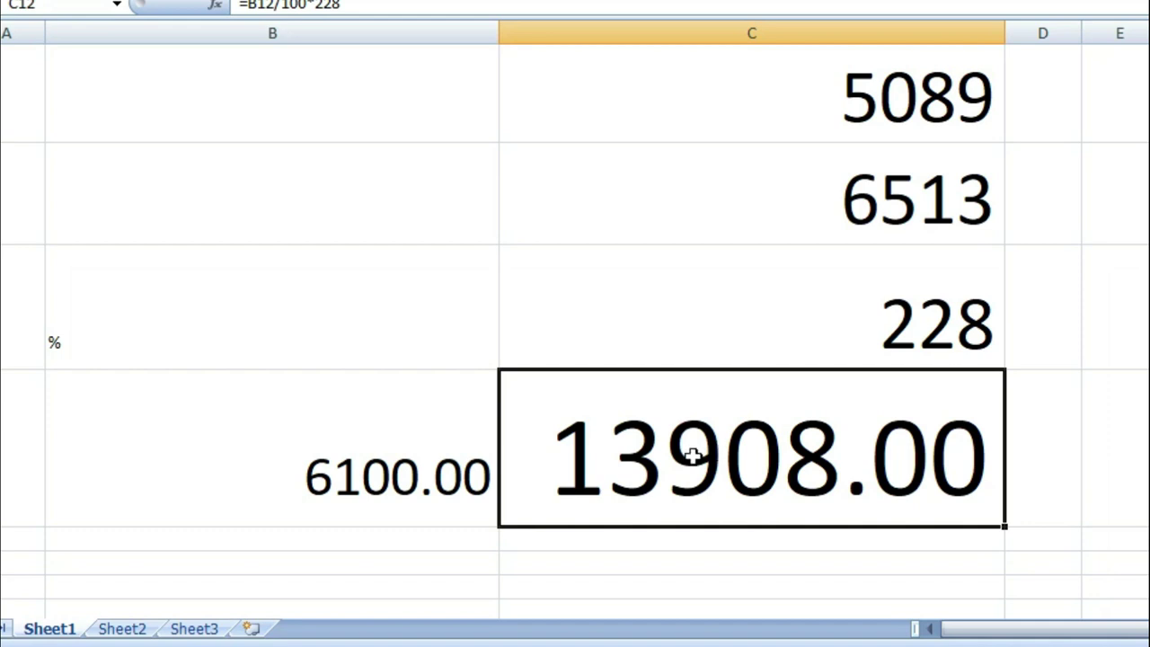
scroll(713, 452, "down", 1)
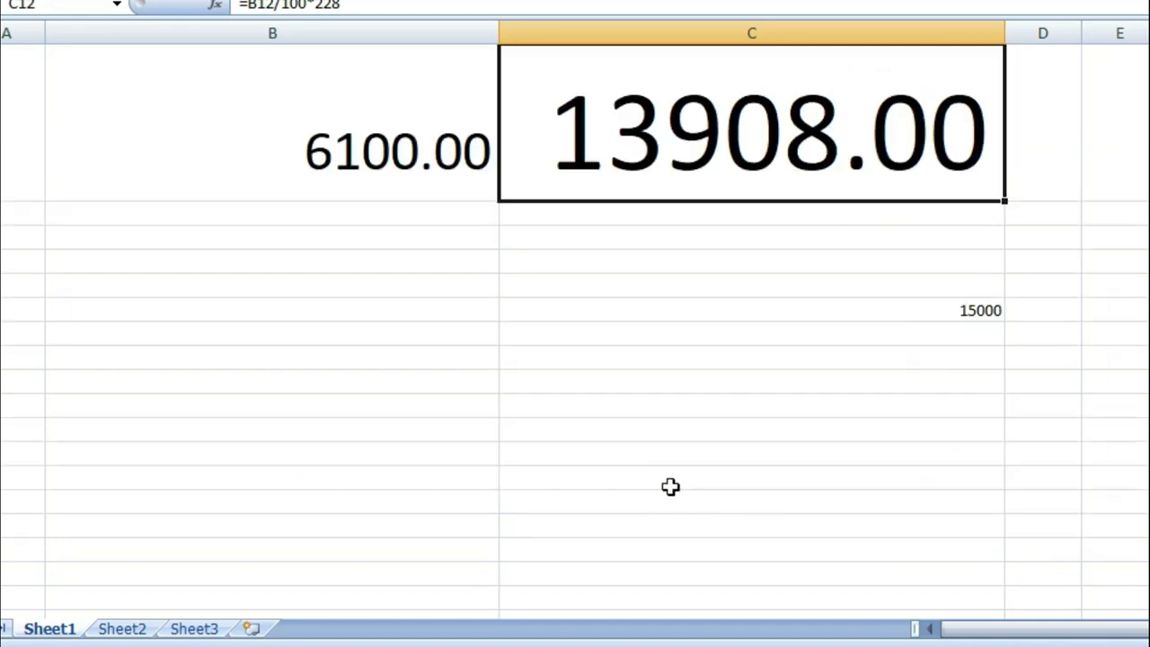
Enter 117 in cell C14 and enlarge its text to match the large figure in C12.
left_click(801, 308)
left_click(604, 377)
left_click(654, 239)
type("117")
key("Return")
left_click(890, 221)
left_click(887, 252)
left_click(843, 232)
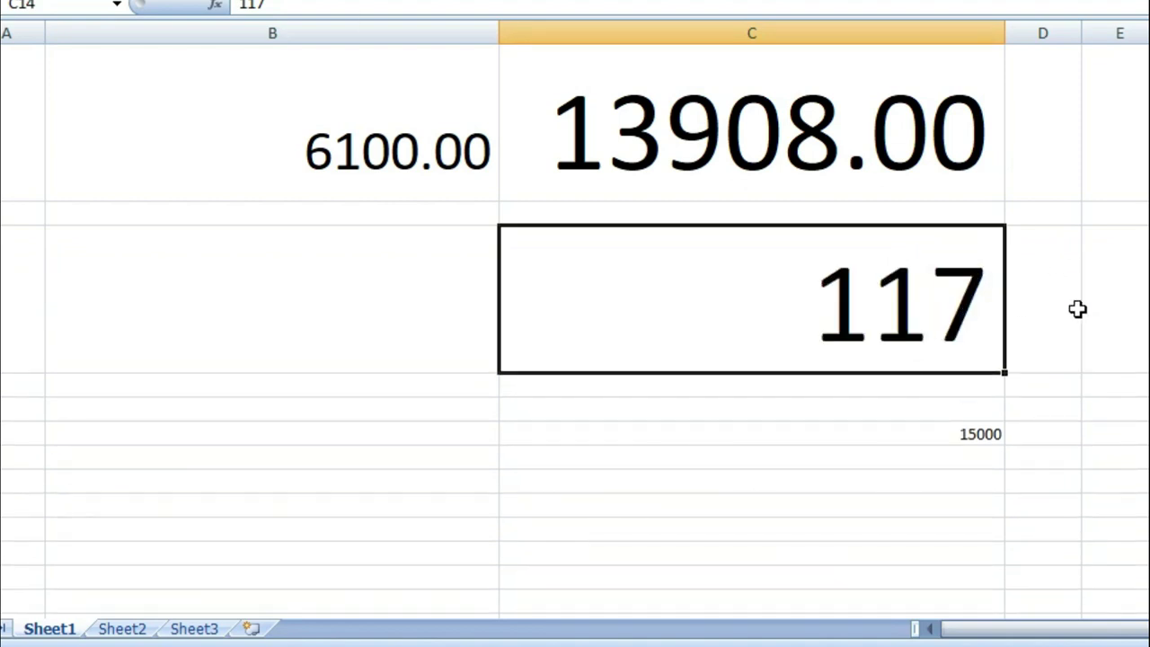
left_click(1058, 282)
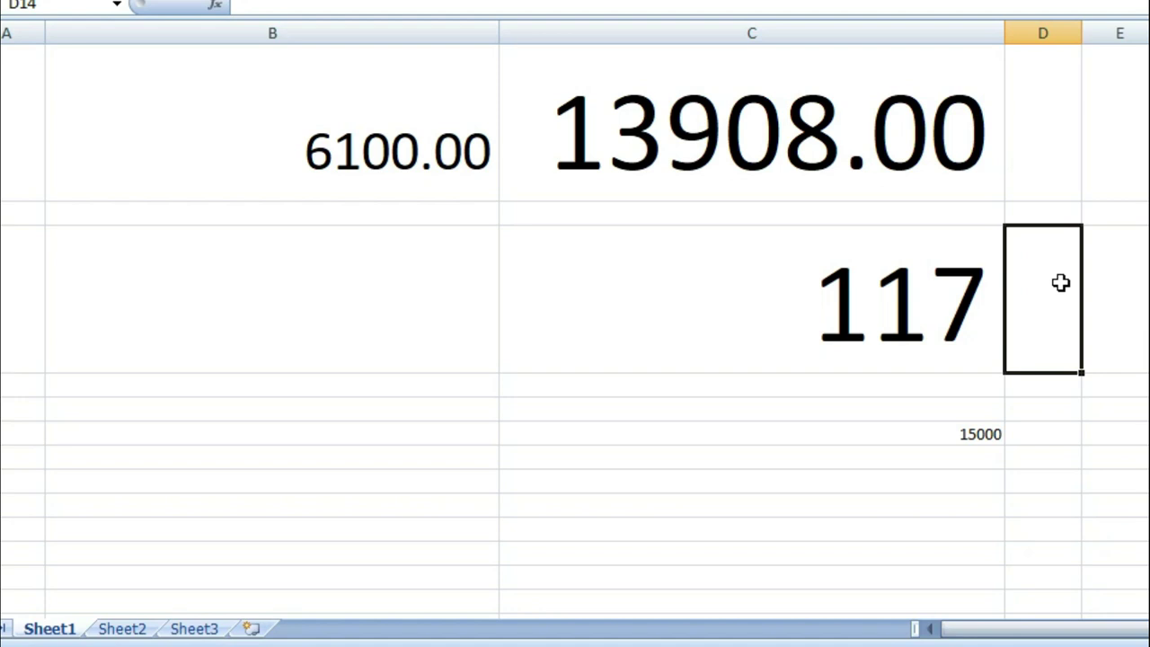
key("Left")
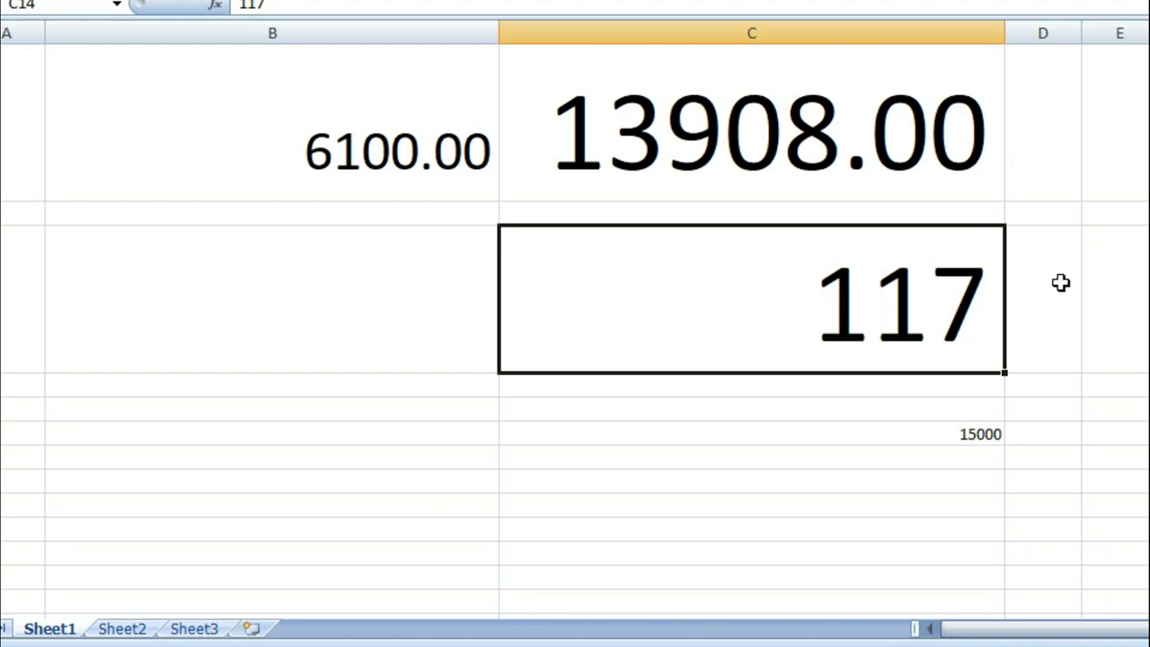
Enlarge the text of the 15000 figure in C17 to roughly the size of the amount in B12.
left_click(917, 433)
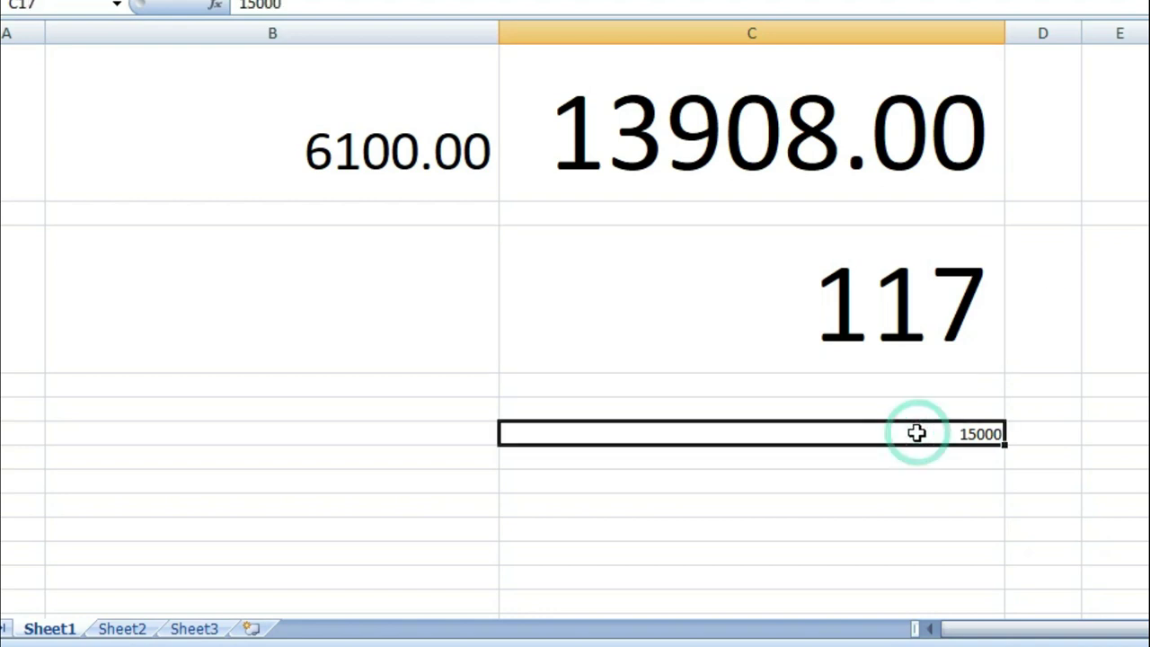
key("ctrl+shift+period")
key("ctrl+shift+period")
key("ctrl+shift+period")
key("ctrl+shift+period")
key("ctrl+shift+period")
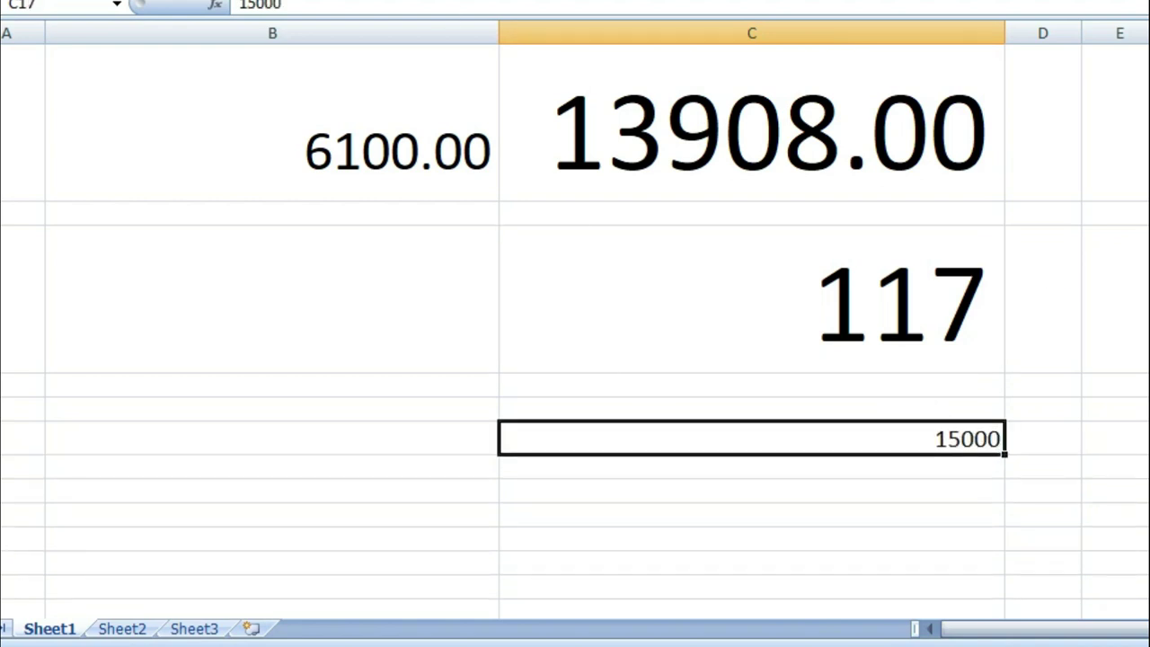
key("ctrl+shift+period")
key("ctrl+shift+period")
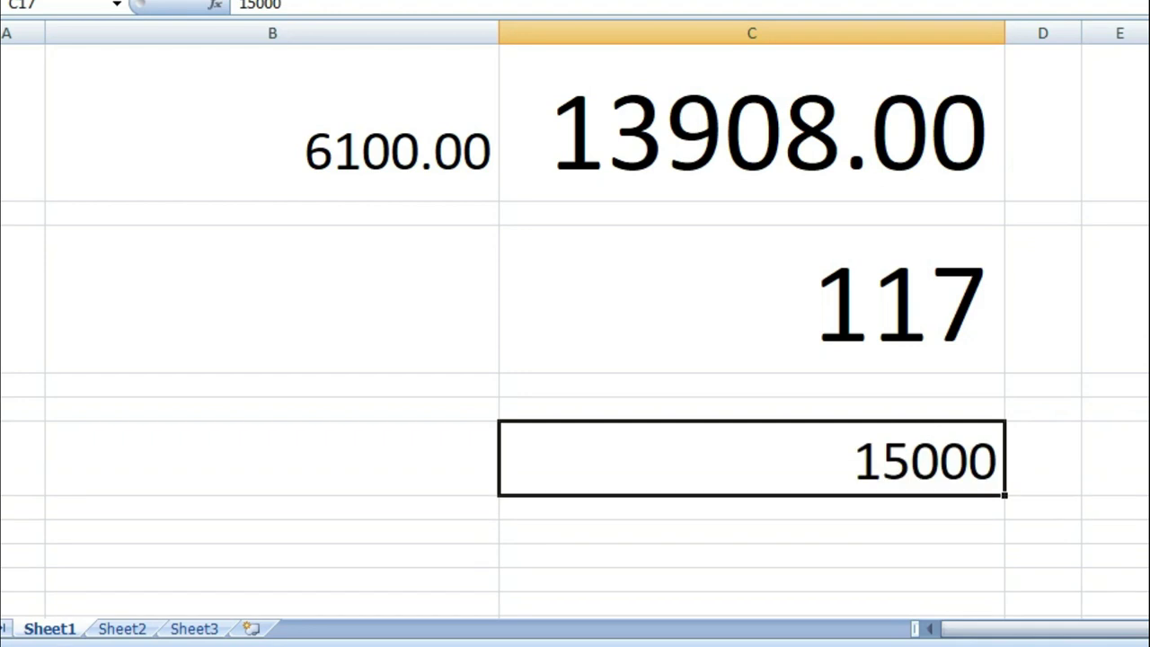
Enter 17000 in cell C18, directly below the 15000 figure.
left_click(856, 515)
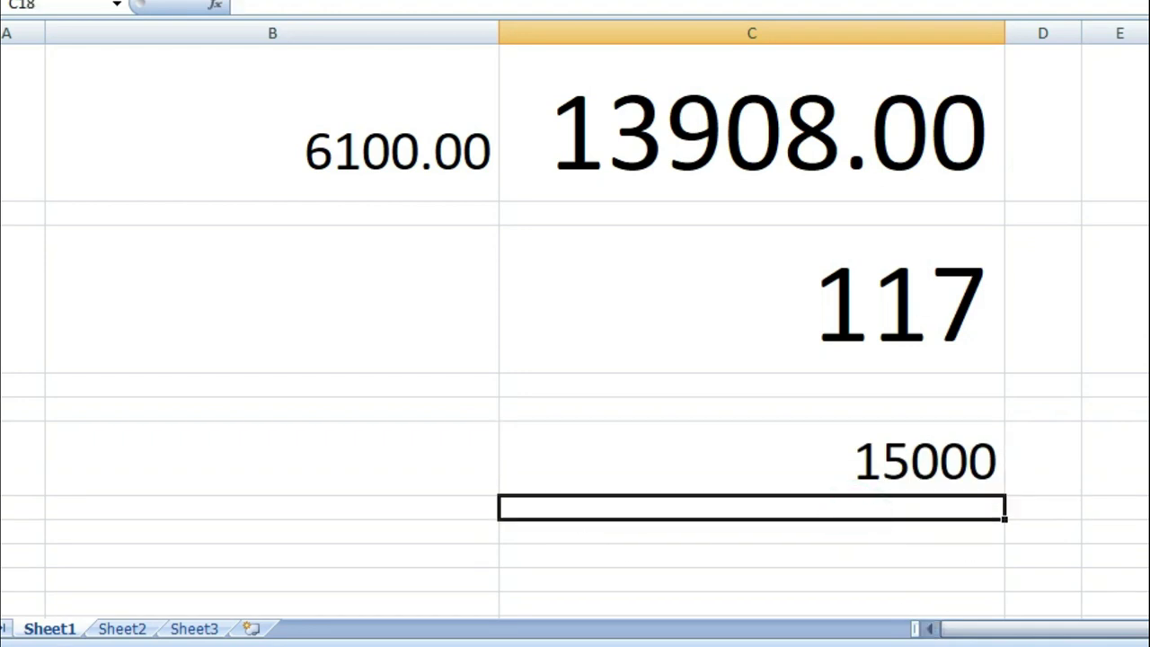
type("17000")
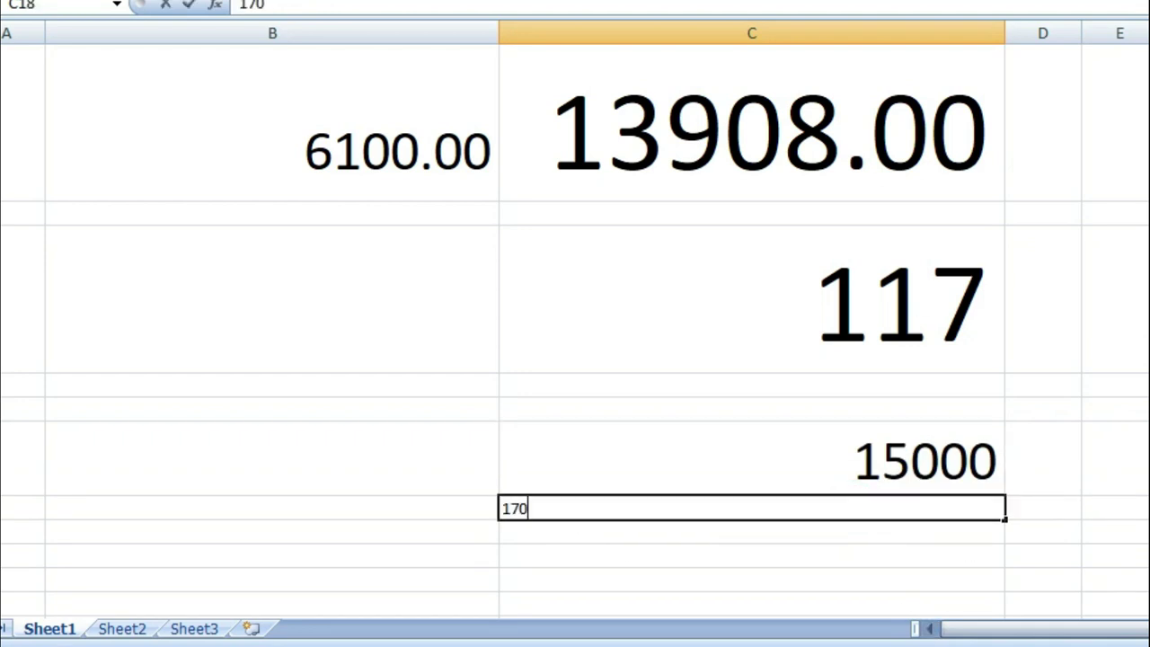
key("Return")
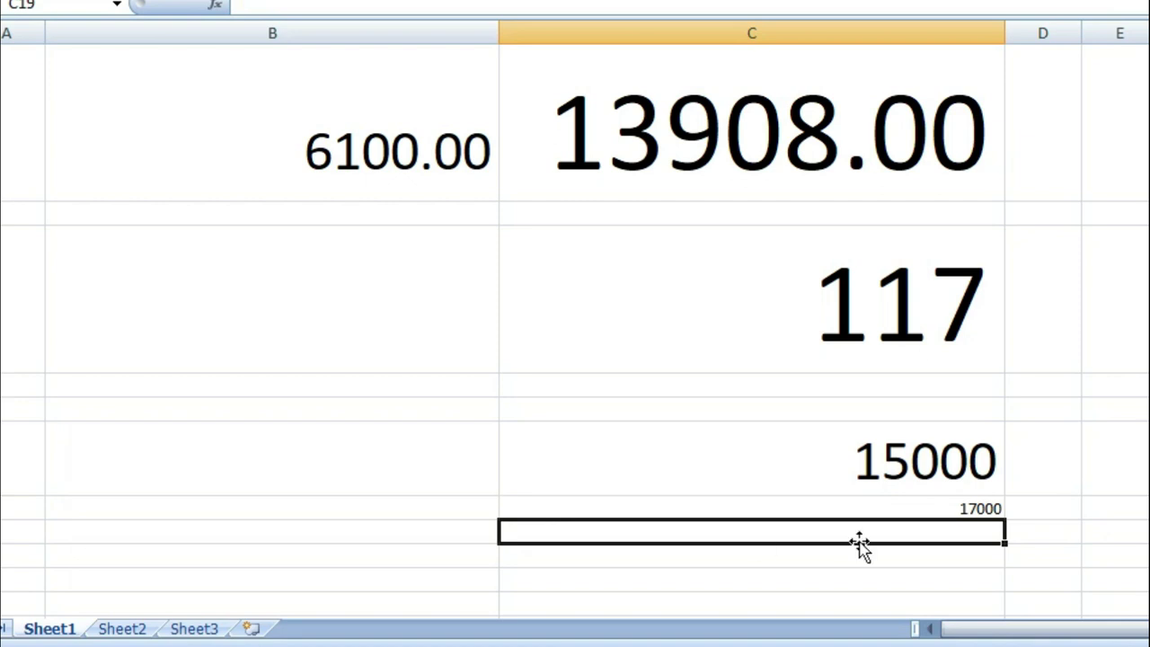
Enlarge the text of the 17000 figure in C18 until it is slightly larger than the 15000 above it.
left_click(865, 508)
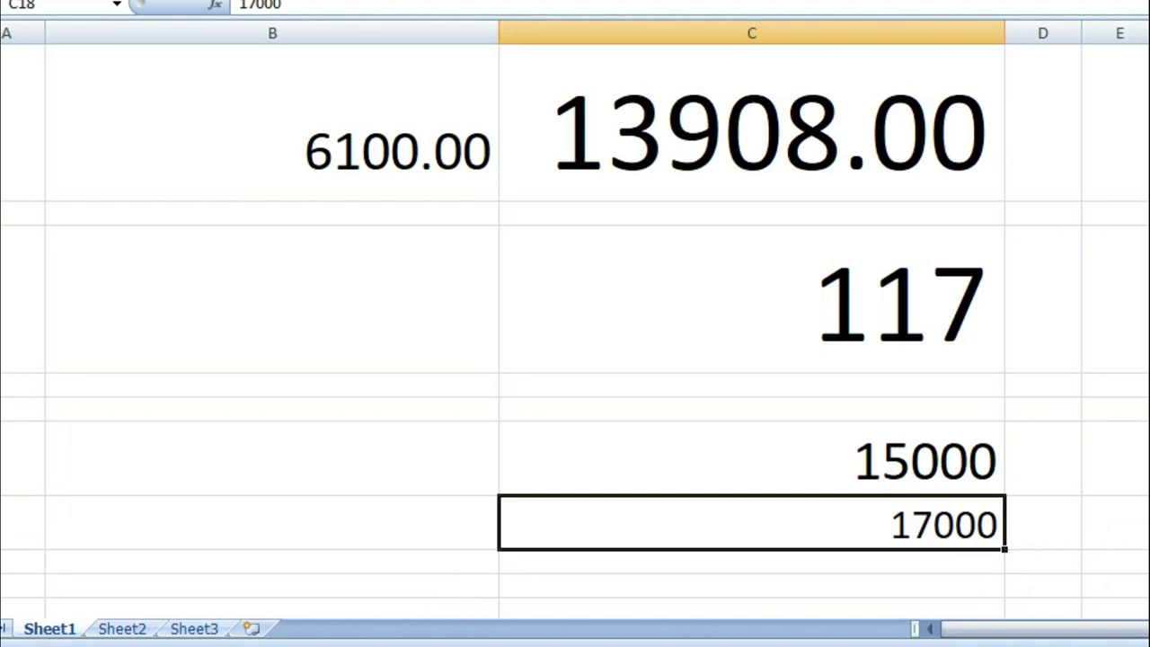
left_click(886, 371)
left_click_drag(886, 371, 887, 385)
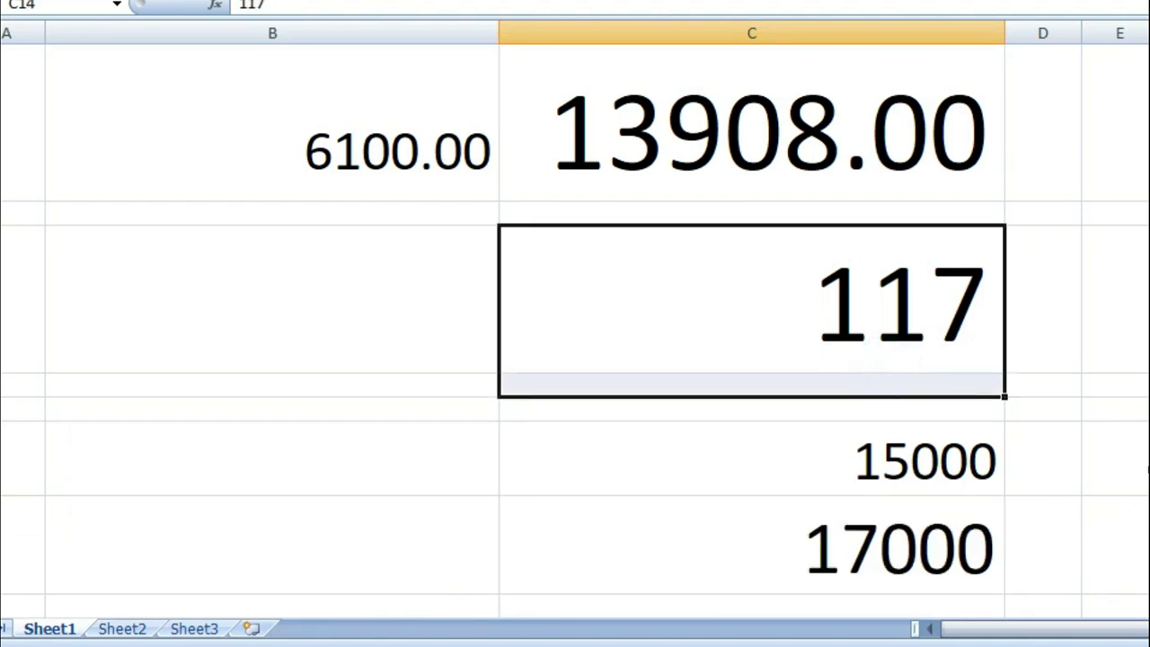
Review the comparison figures in C17 and C18 below the 117 entry.
scroll(769, 472, "down", 1)
scroll(770, 472, "up", 1)
left_click(773, 442)
scroll(817, 474, "down", 1)
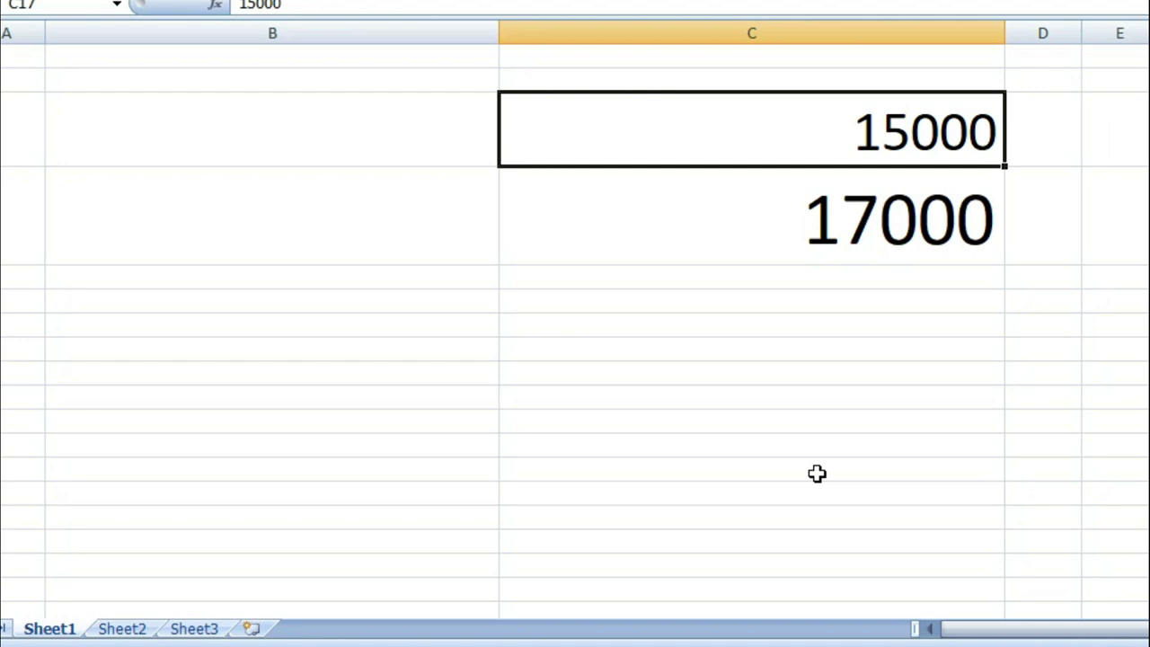
scroll(782, 481, "up", 2)
scroll(809, 449, "down", 3)
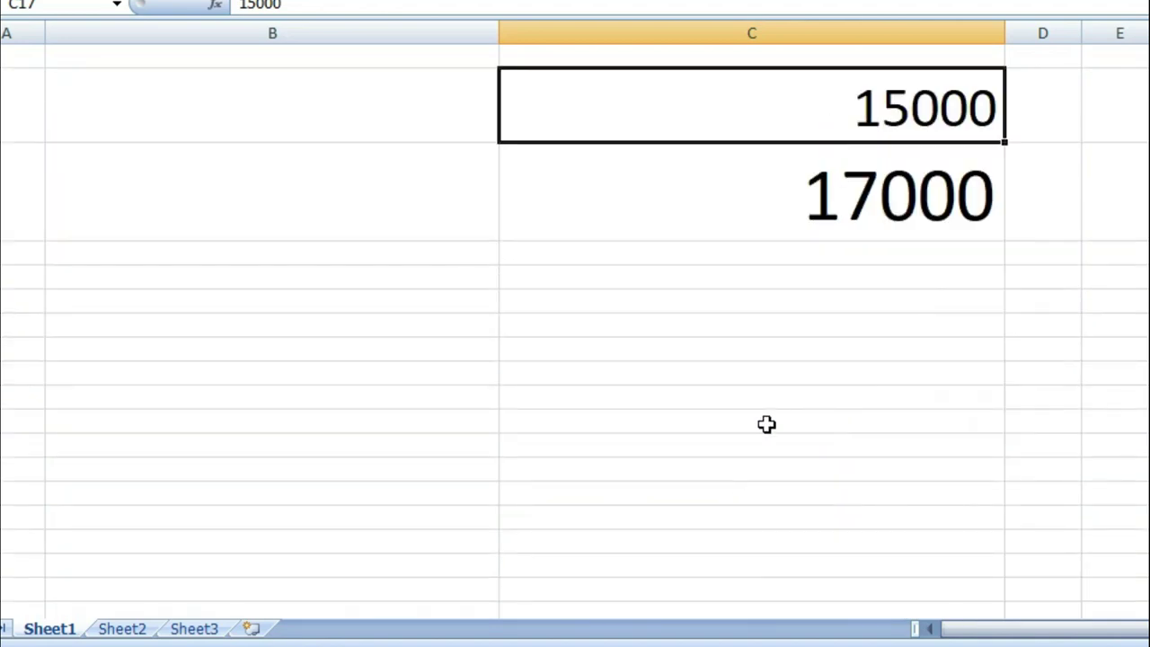
Enter the text dsc in cell C20, below the two comparison figures.
left_click(540, 277)
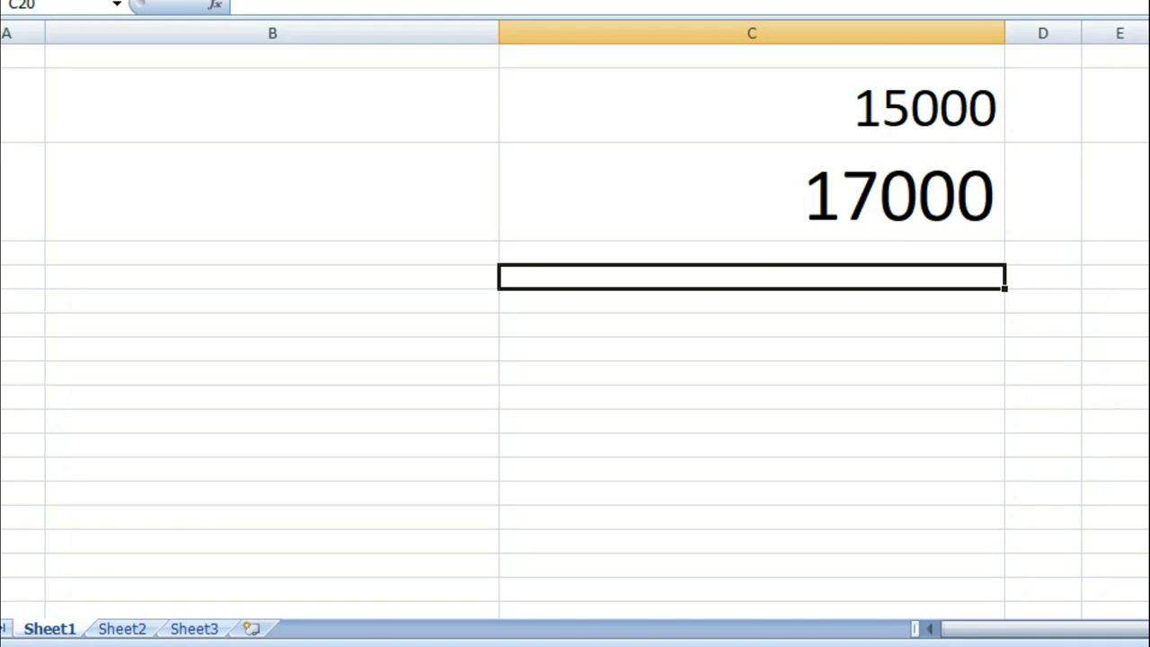
type("dsc")
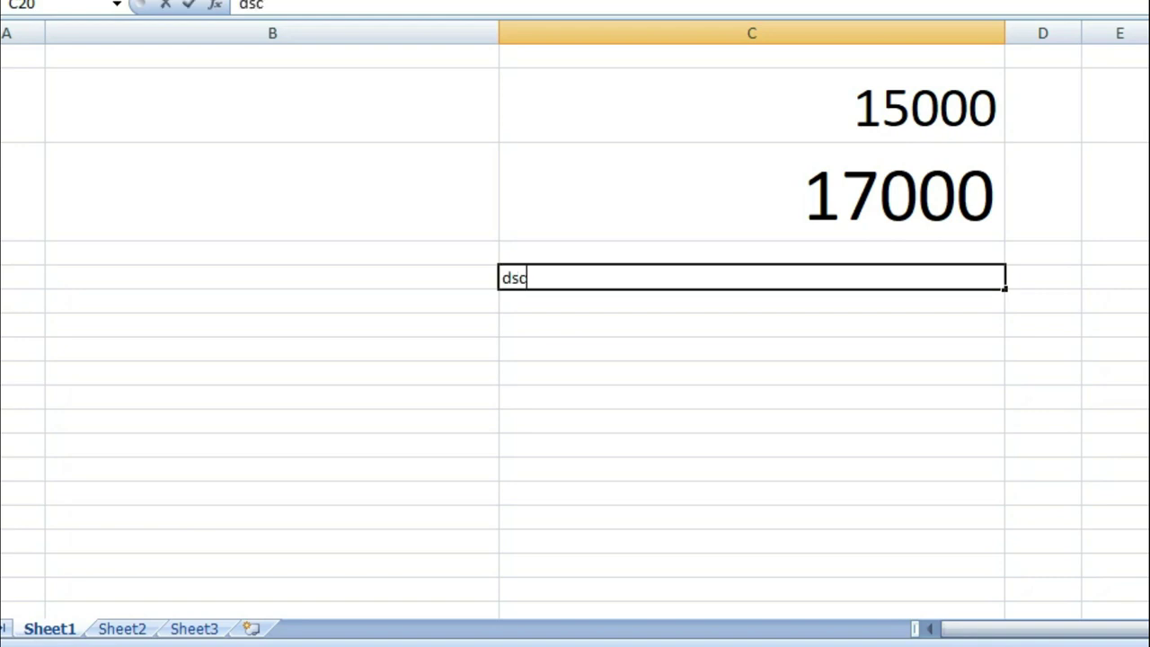
key("Return")
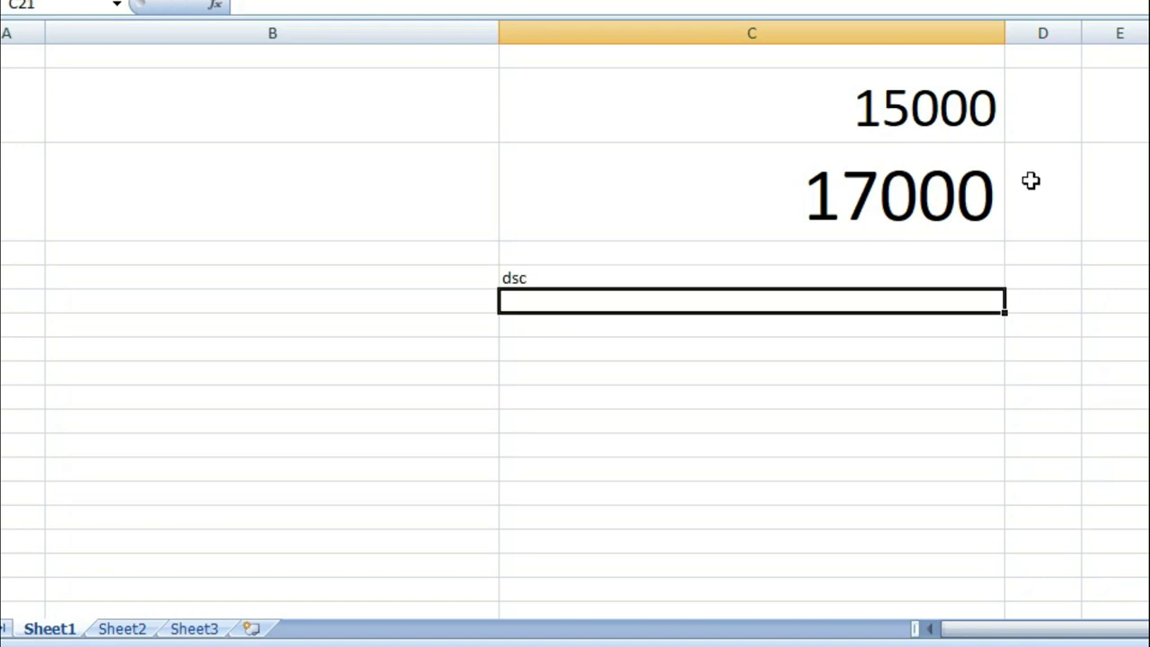
Enlarge the dsc text in C20 to match the size of the 17000 figure in C18.
left_click(619, 277)
key("ctrl+shift+period")
key("ctrl+shift+period")
key("ctrl+shift+period")
key("ctrl+shift+period")
key("ctrl+shift+period")
key("ctrl+shift+period")
key("ctrl+shift+period")
key("ctrl+shift+period")
key("ctrl+shift+period")
key("ctrl+shift+period")
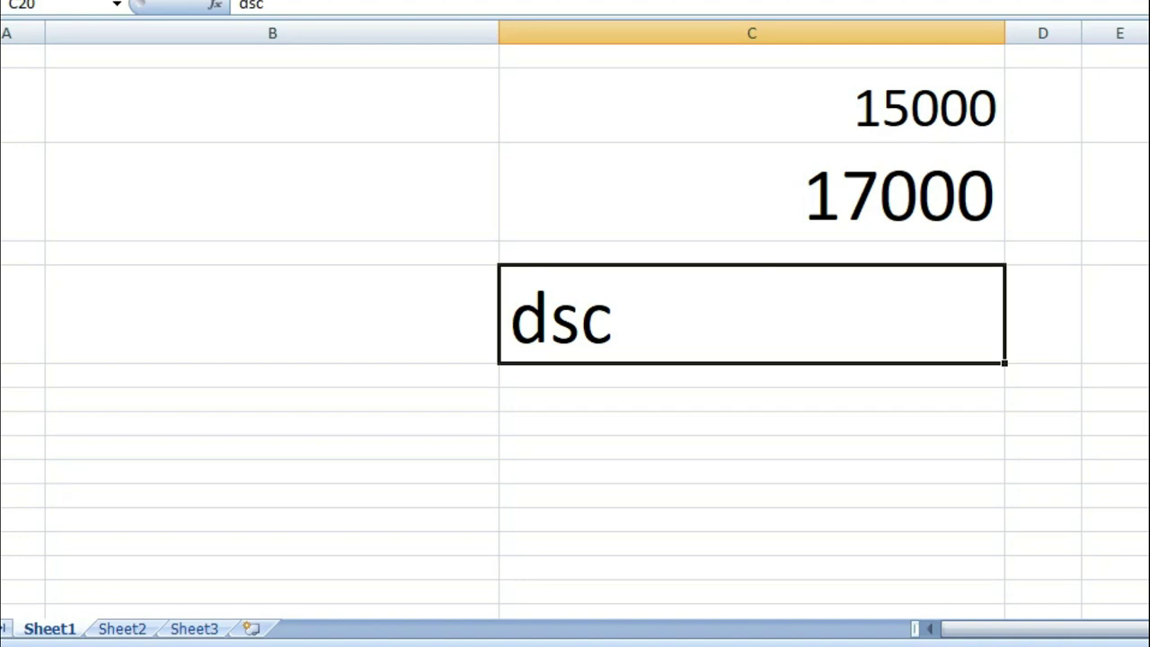
Review the average below the yearly figures and the percentage-based formula in C12.
scroll(681, 423, "down", 5)
scroll(755, 422, "up", 1)
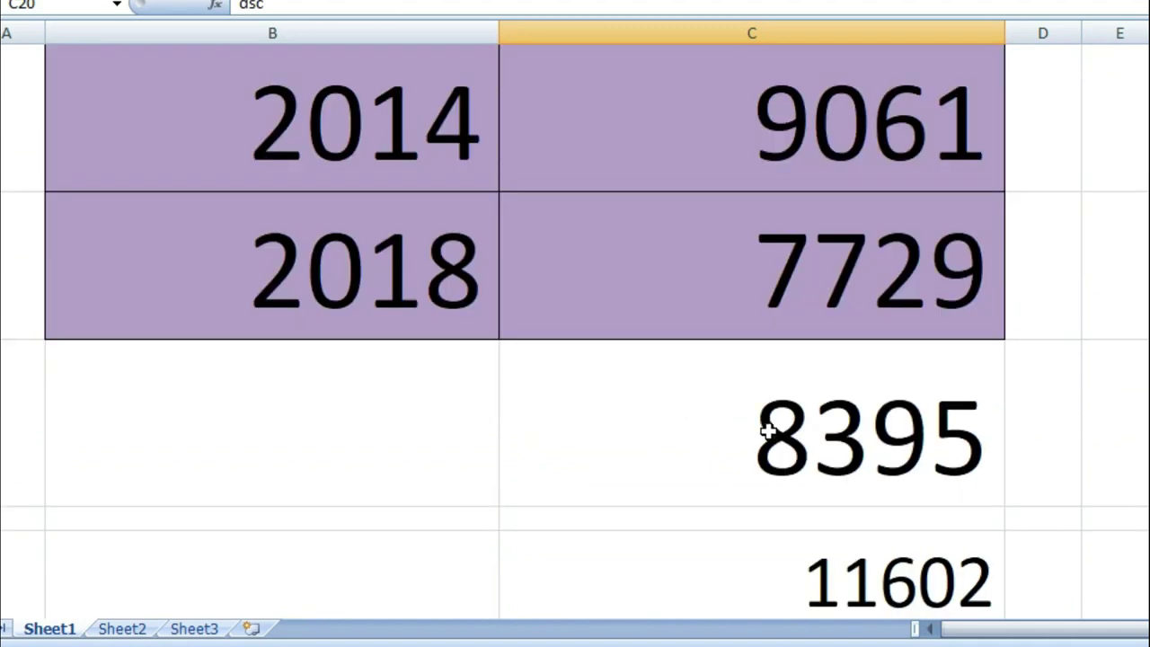
left_click(827, 462)
scroll(1031, 463, "down", 3)
scroll(1031, 463, "up", 2)
scroll(1031, 463, "down", 1)
left_click(738, 369)
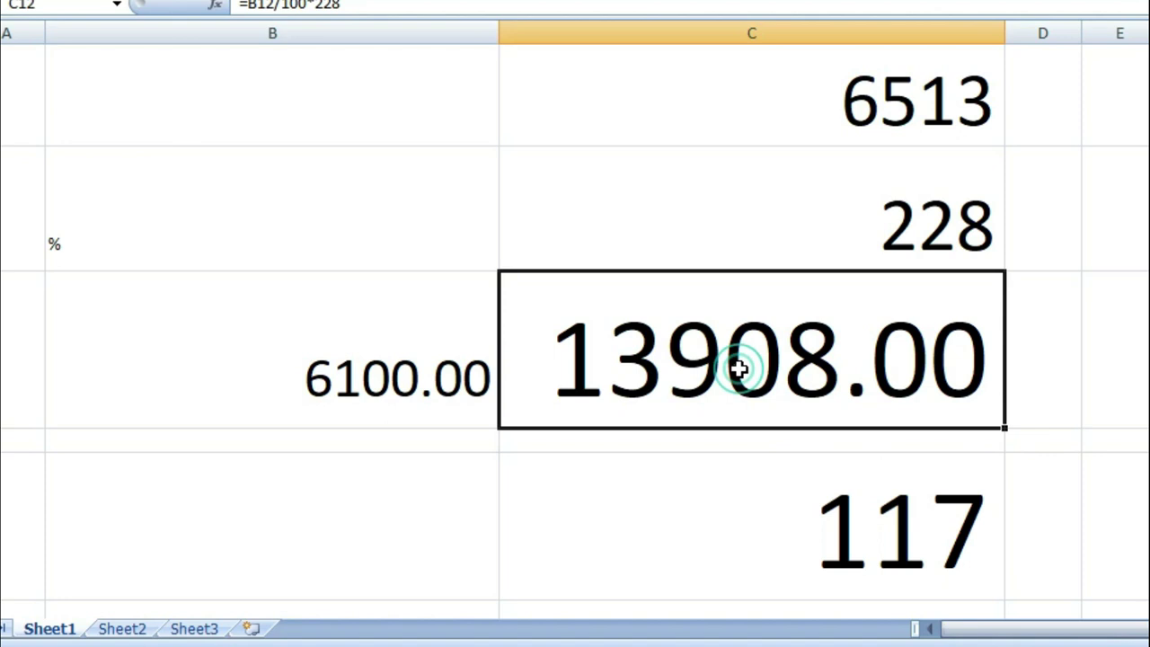